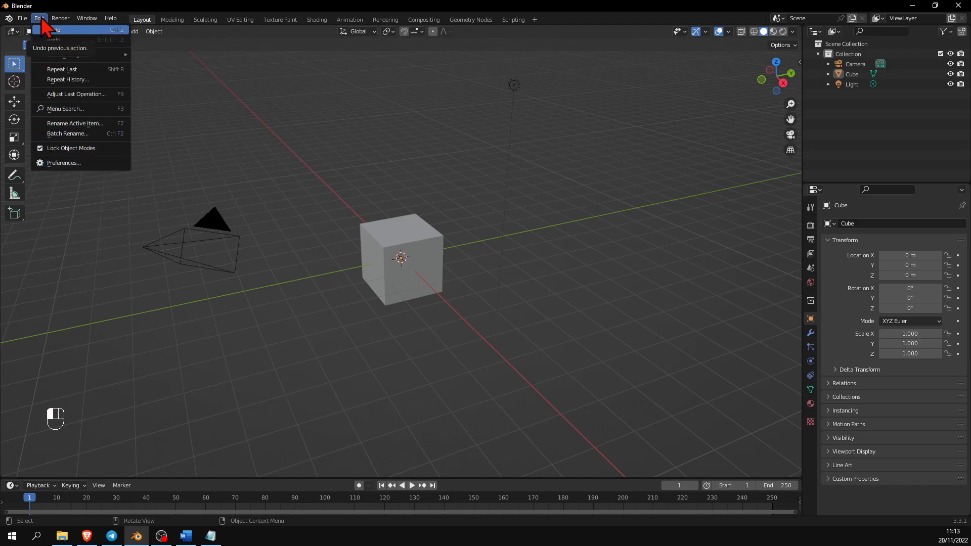
Step: Open the System preferences, review the Undo Steps setting under Memory & Limits, and close the preferences
left_click(75, 165)
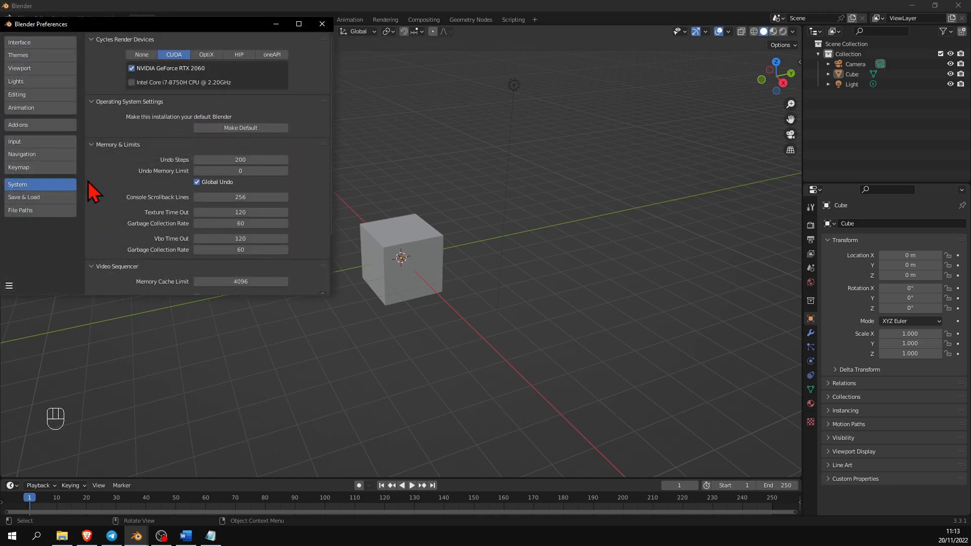
left_click_drag(121, 29, 387, 98)
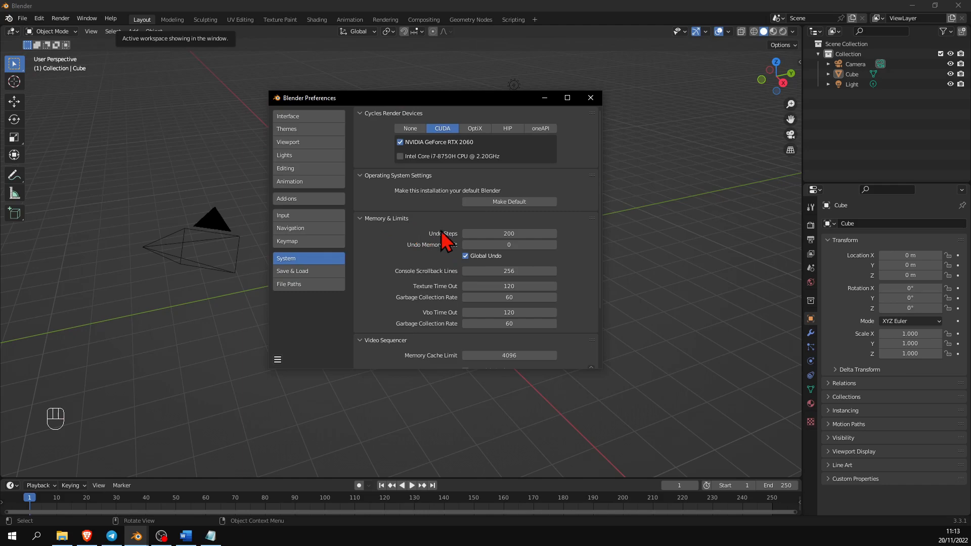
left_click(513, 233)
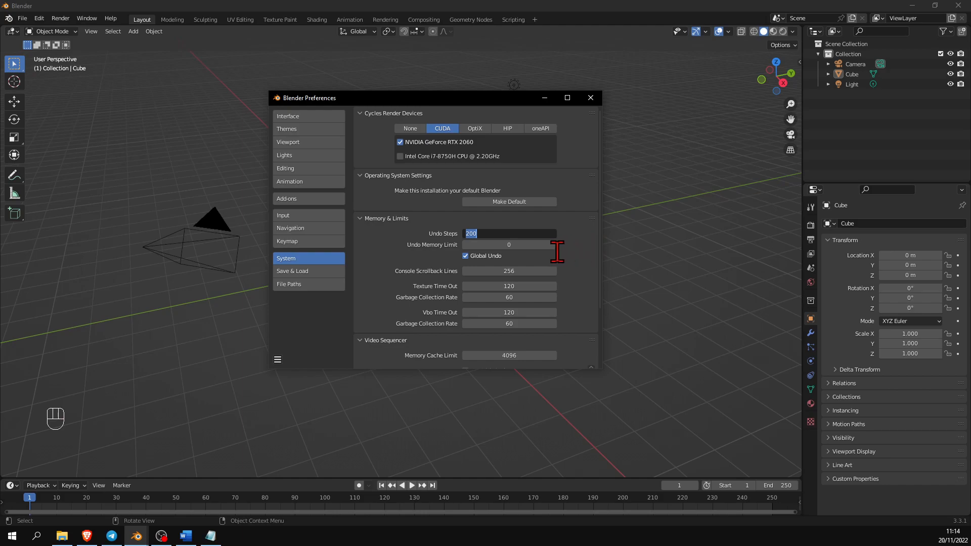
left_click(492, 233)
left_click_drag(482, 234, 459, 233)
left_click(573, 248)
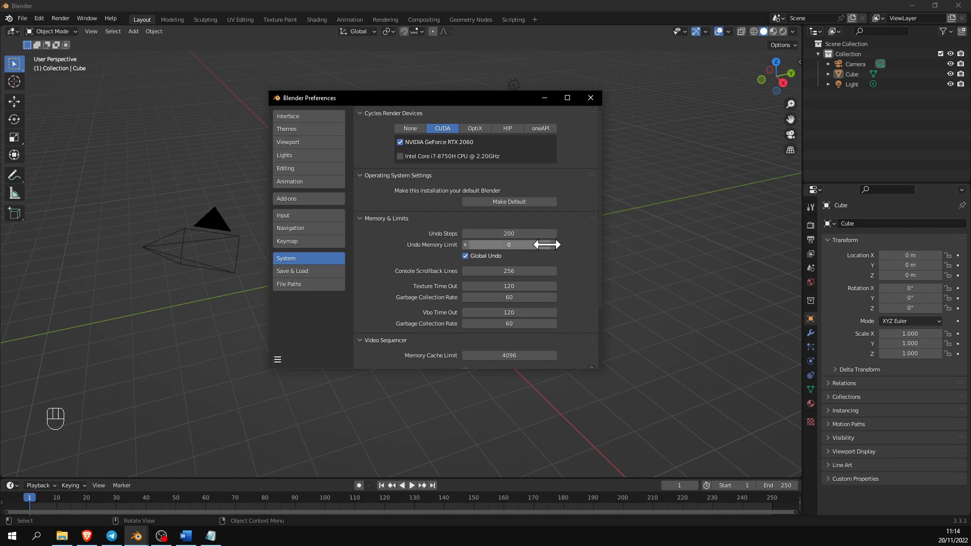
left_click(514, 233)
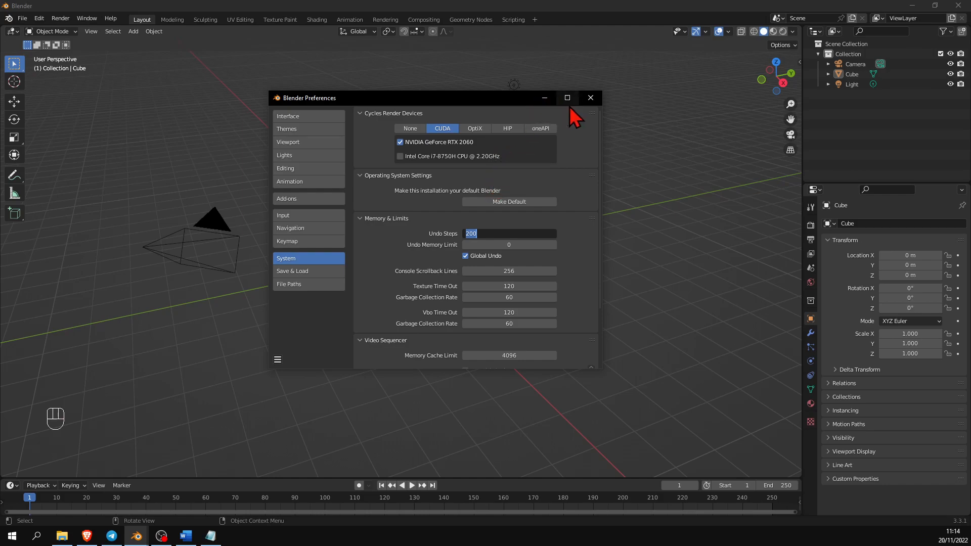
left_click(590, 98)
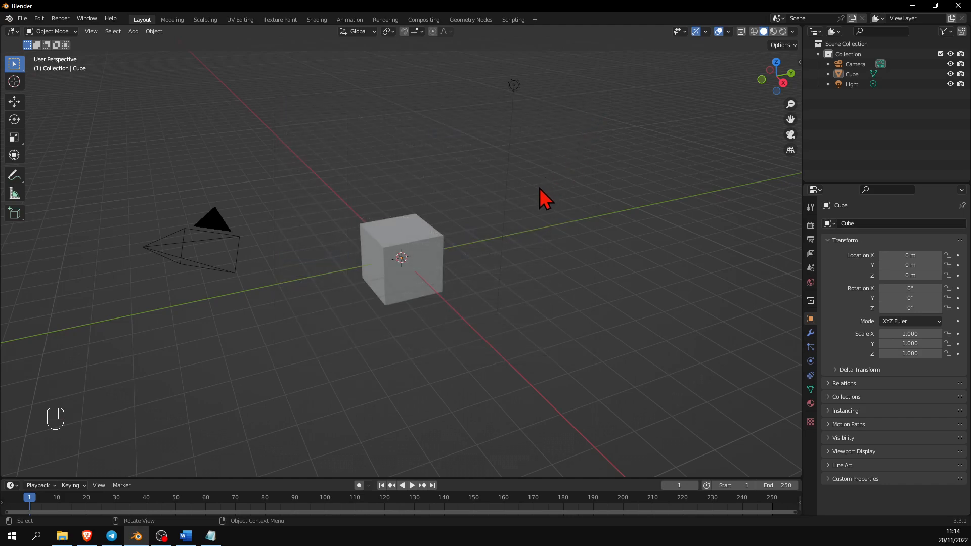
Step: Enter Edit Mode on the cube, switch to edge selection and select the top edge parallel to the Y axis nearest the viewer
key("Tab")
left_click(410, 251)
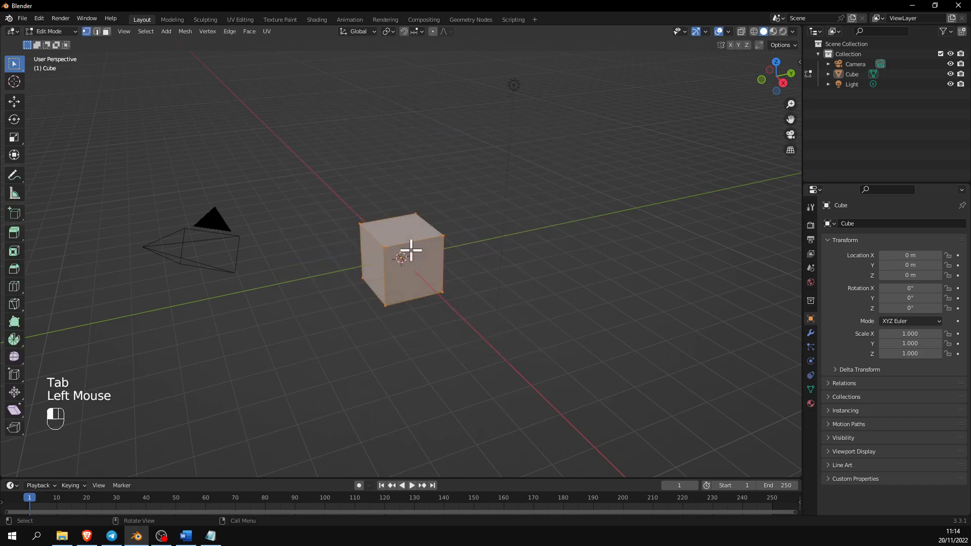
left_click(524, 156)
scroll(402, 223, "up", 2)
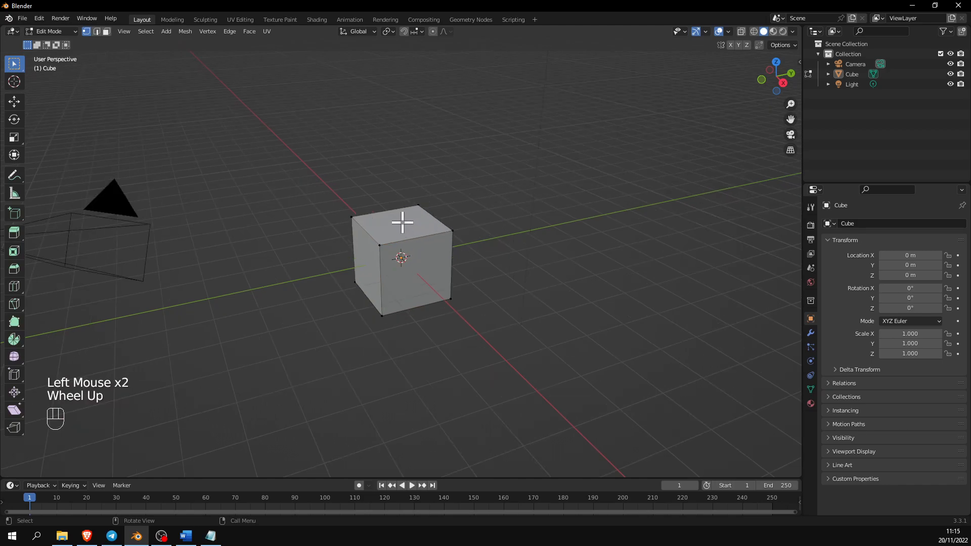
scroll(435, 225, "up", 2)
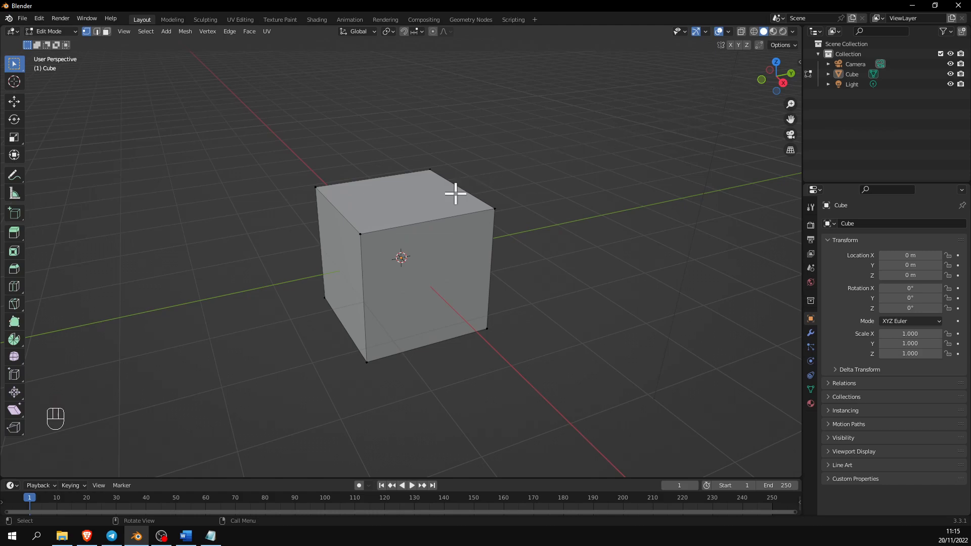
key("2")
left_click(444, 212)
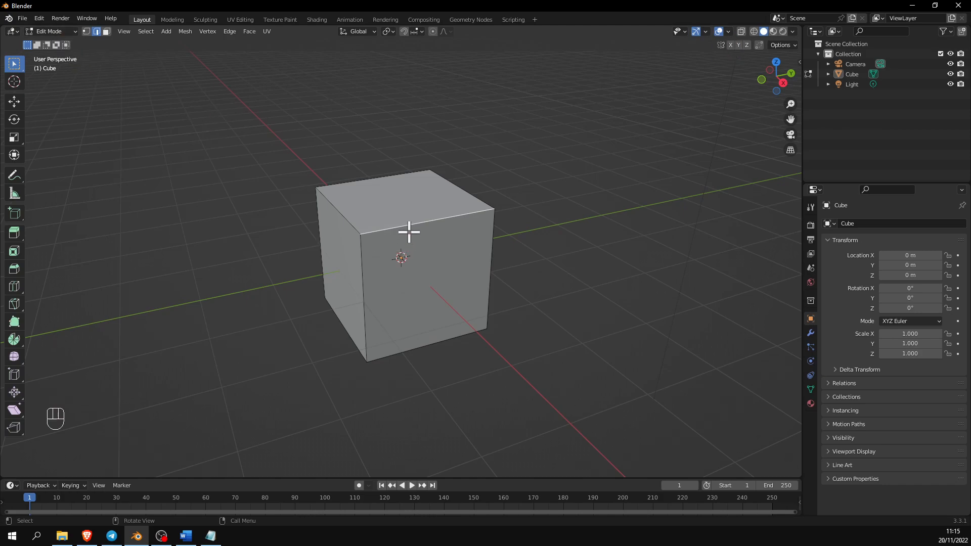
left_click(337, 212)
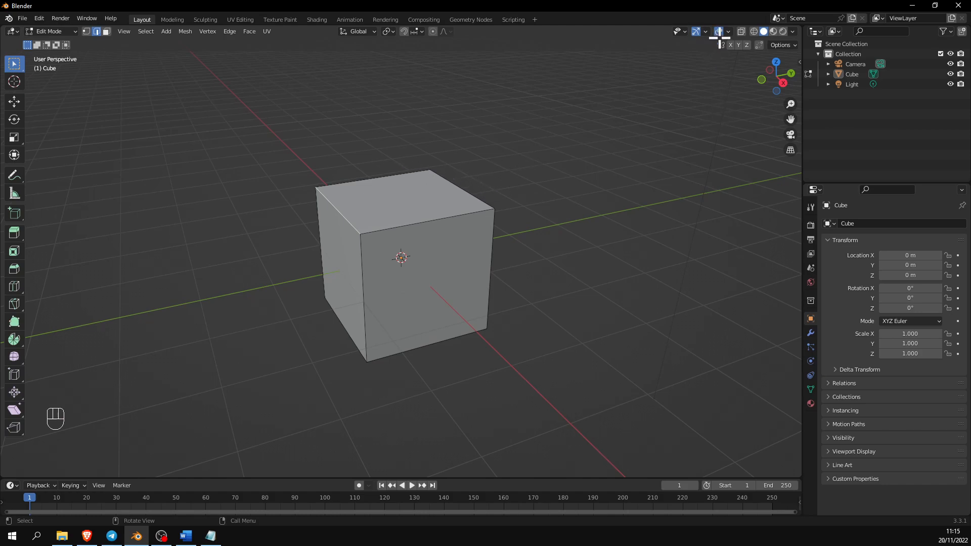
left_click(406, 224)
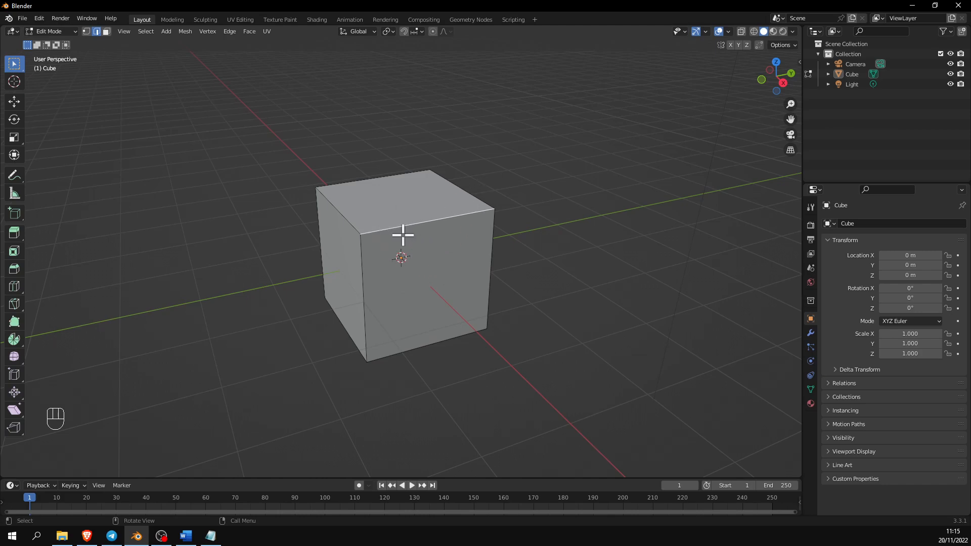
Step: In the viewport overlays, toggle the X, Y and Z axis guides off and on as a trial and enable the Edge Length measurement
left_click(728, 31)
left_click(729, 32)
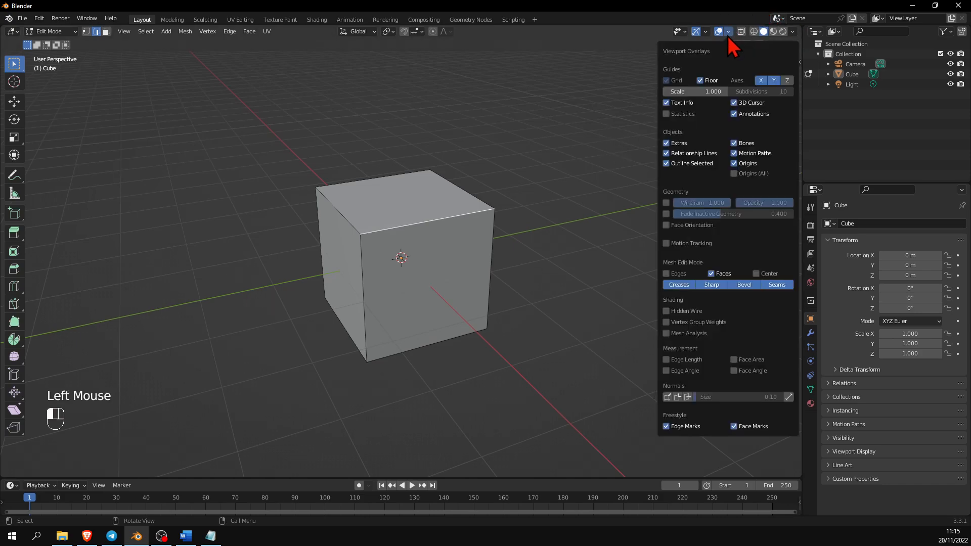
left_click(761, 80)
left_click(774, 80)
left_click(761, 80)
left_click(774, 80)
left_click(787, 81)
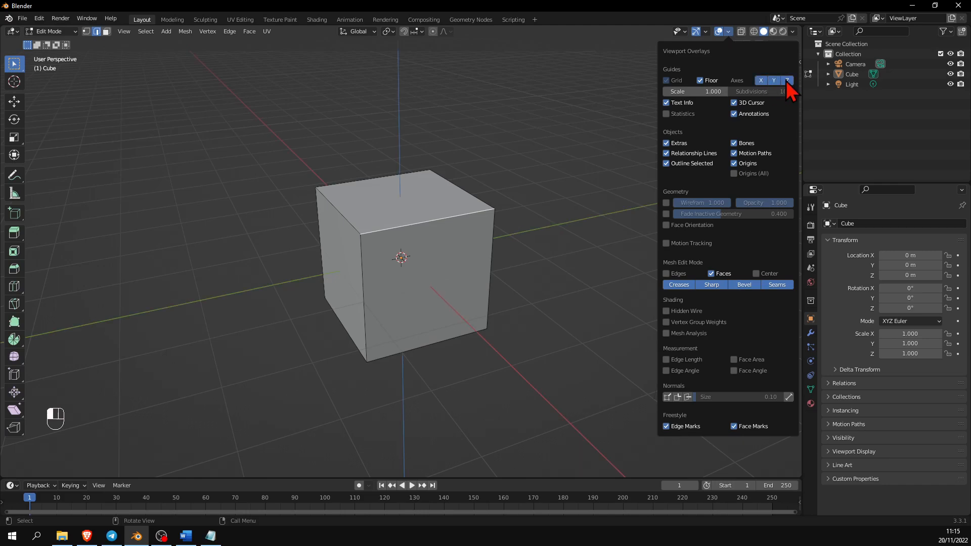
left_click(786, 81)
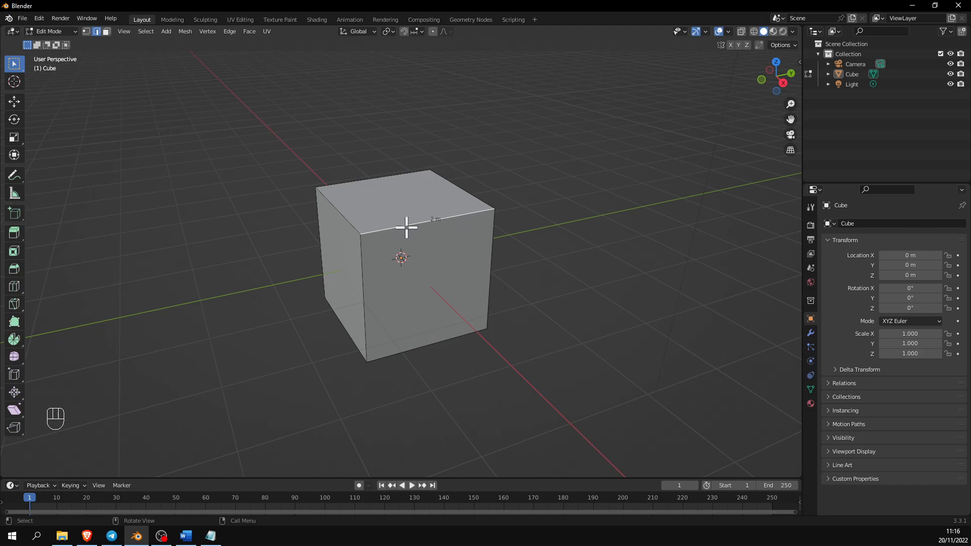
Step: Select the three edges meeting at the cube's front top corner to read their lengths
left_click(352, 226)
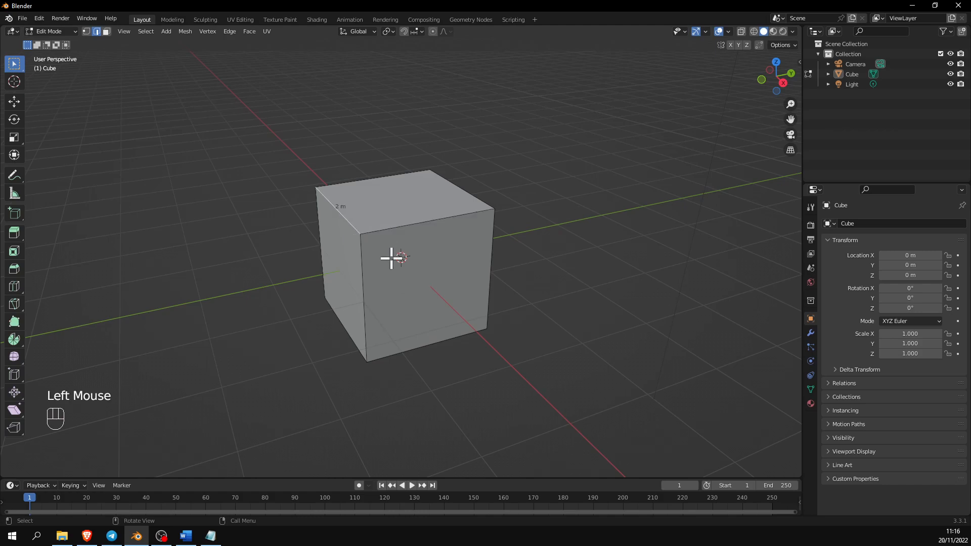
left_click(362, 267, "shift")
left_click(382, 232, "shift")
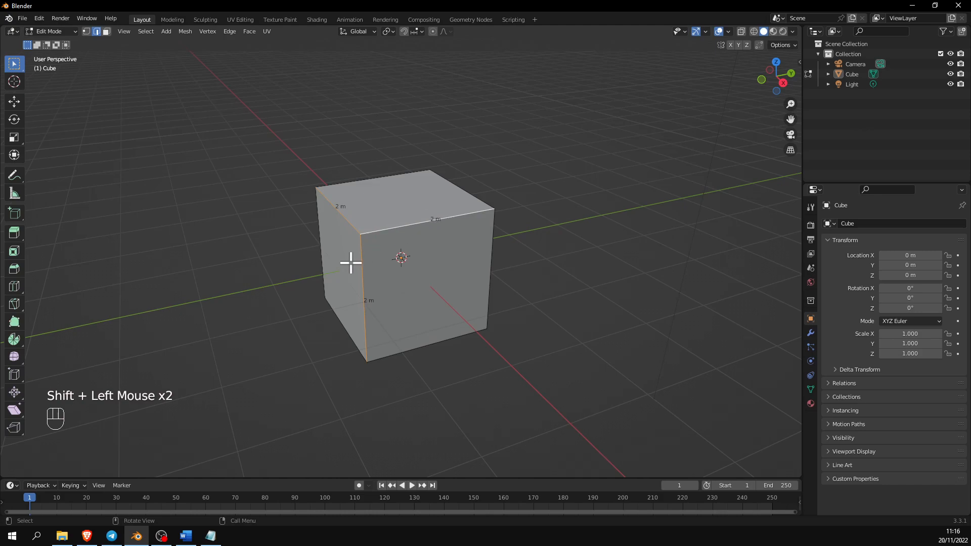
Step: Switch to face selection and select the cube's visible faces singly and together to read their edge lengths
key("3")
left_click(439, 251)
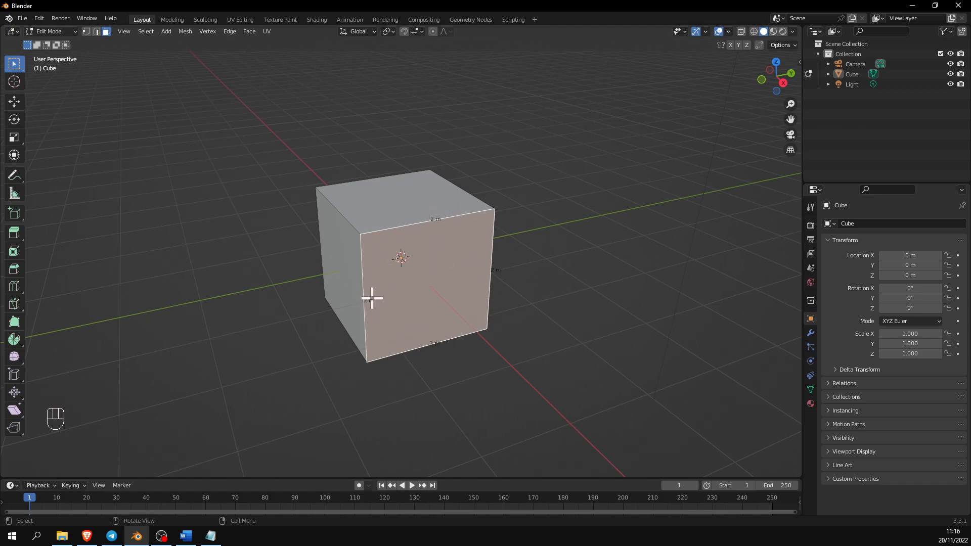
left_click(388, 209)
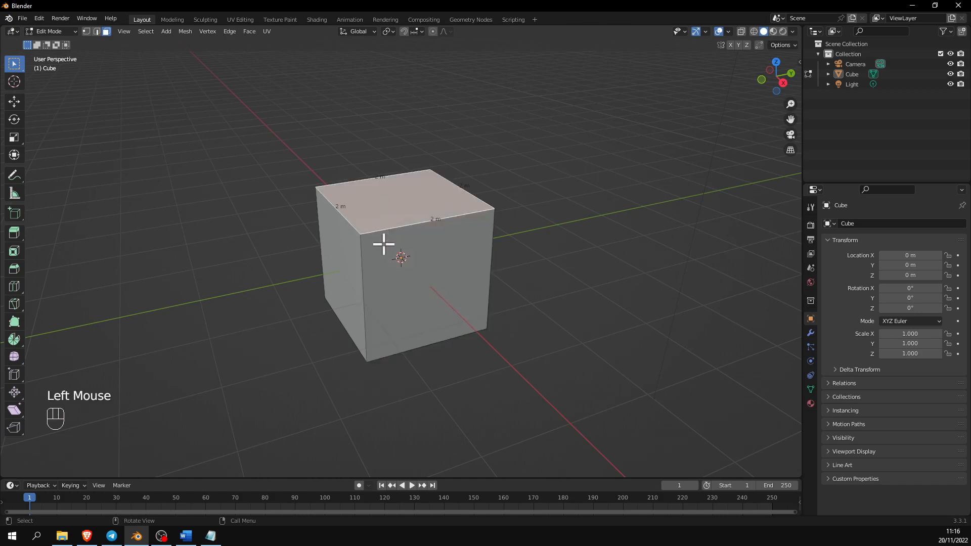
left_click(342, 274)
left_click(412, 293)
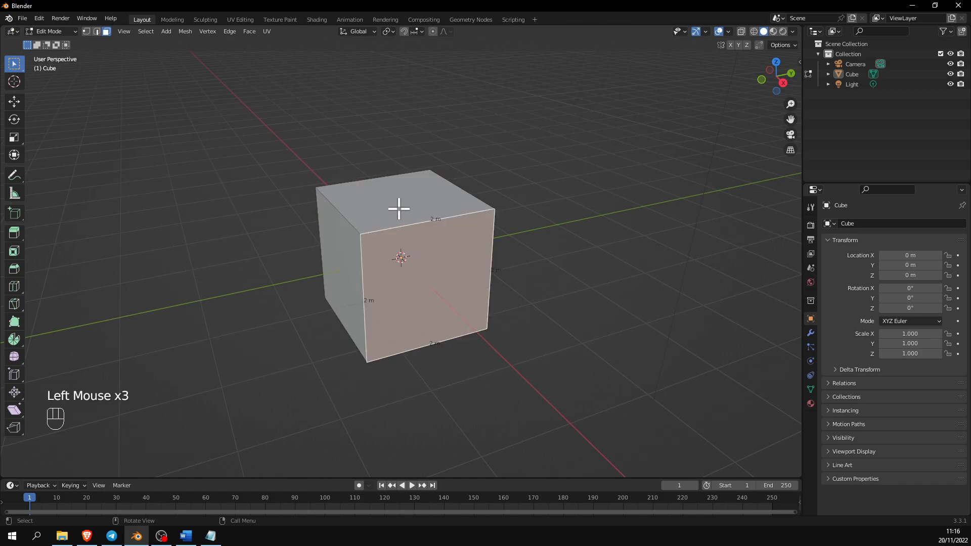
left_click(395, 210, "shift")
left_click(343, 273, "shift")
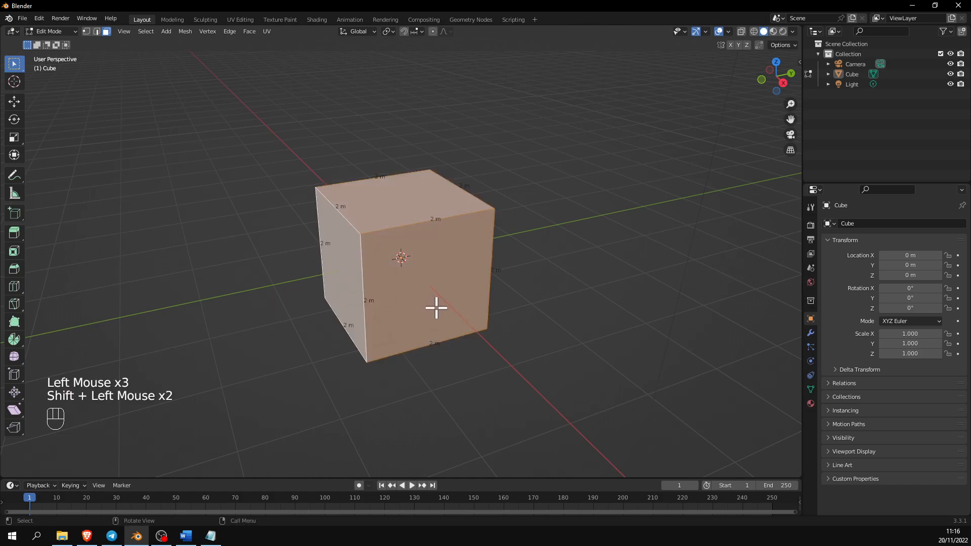
left_click(437, 306)
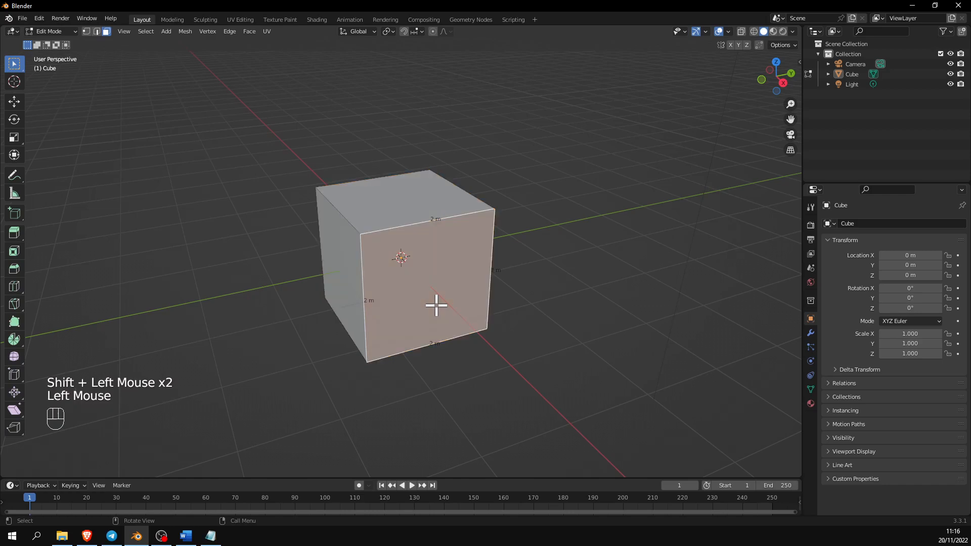
left_click(401, 213)
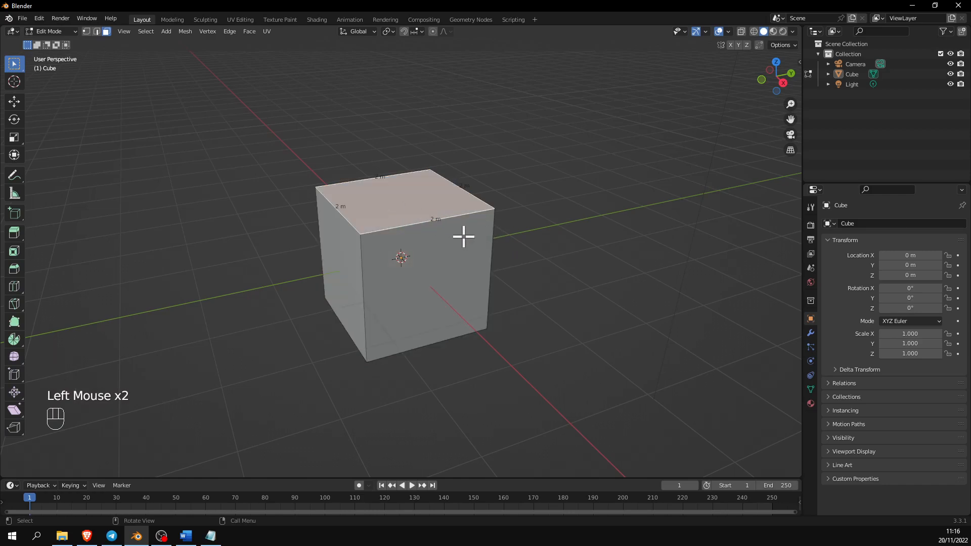
Step: Switch to vertex selection and move the cube's front top corner vertex about 1.1 m along the global Y axis
key("1")
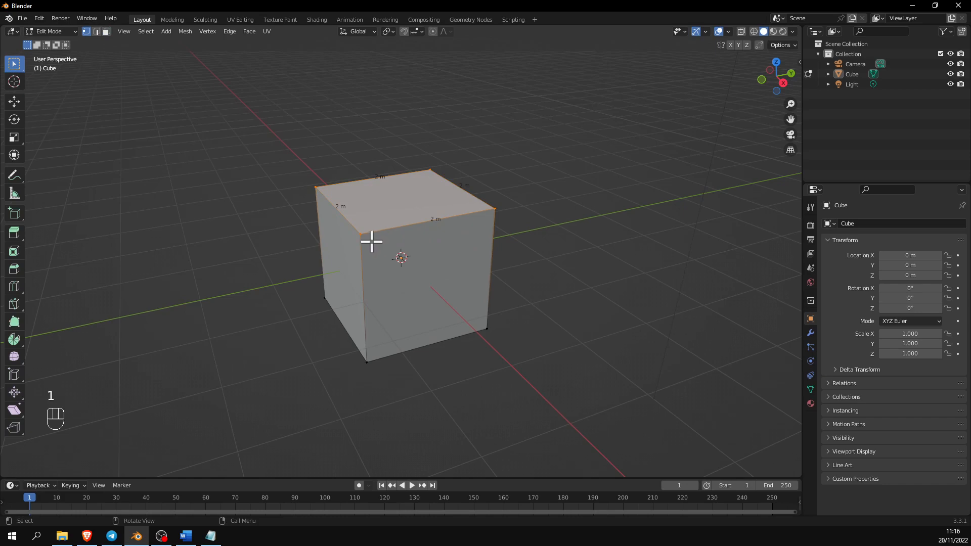
left_click(359, 234)
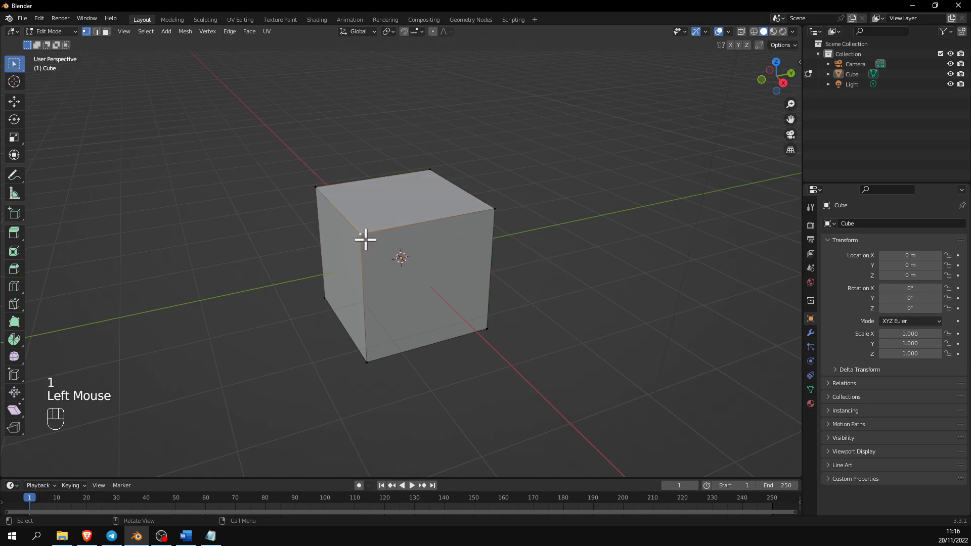
key("g")
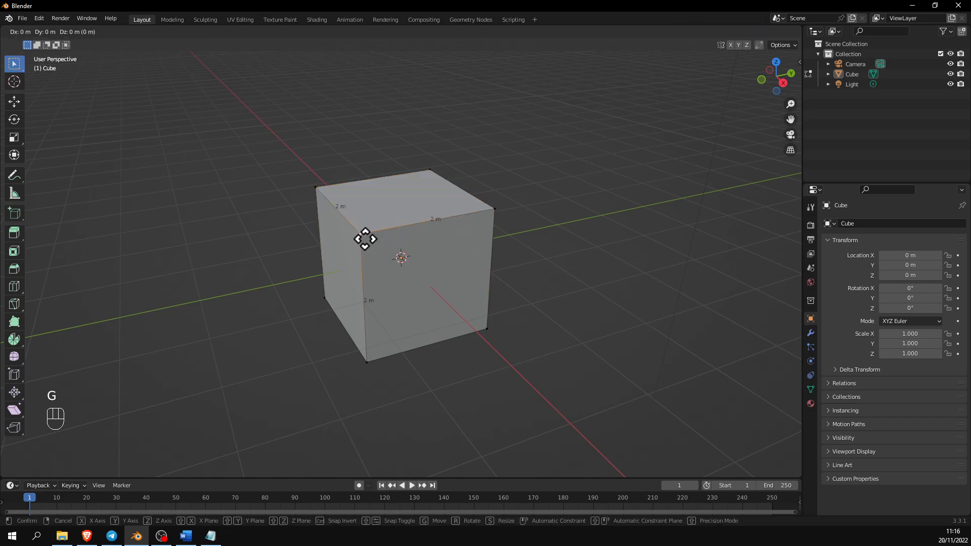
key("y")
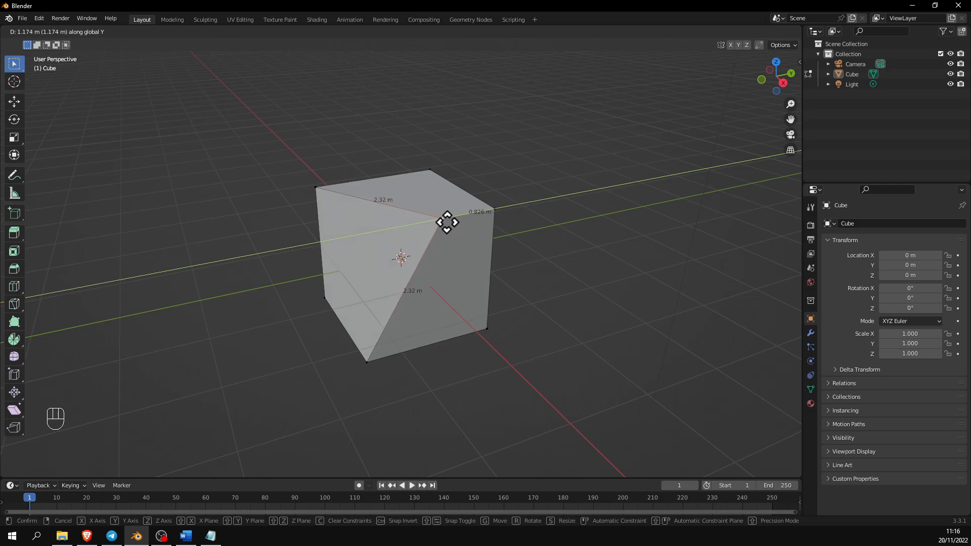
left_click(444, 224)
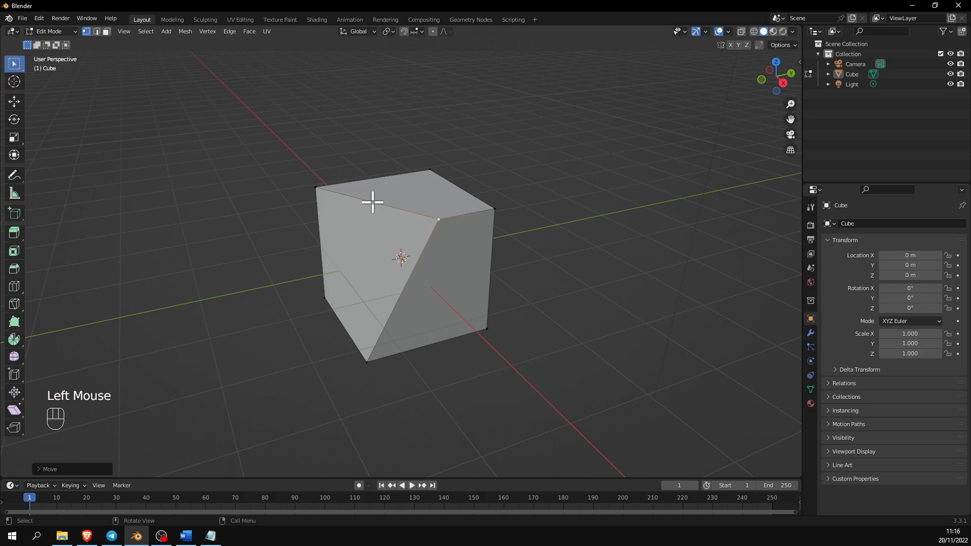
Step: Switch to edge selection and check the lengths of the edges adjoining the moved vertex
key("2")
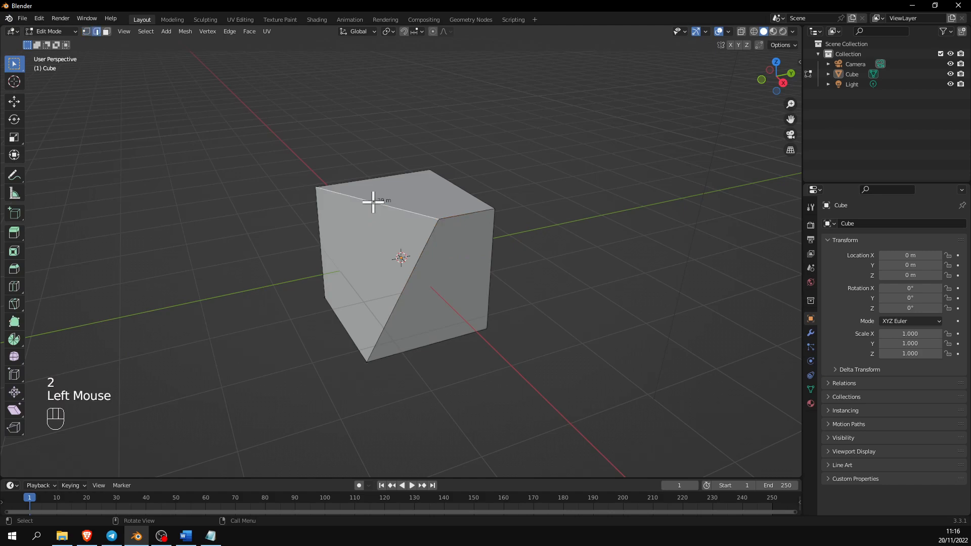
left_click(452, 216)
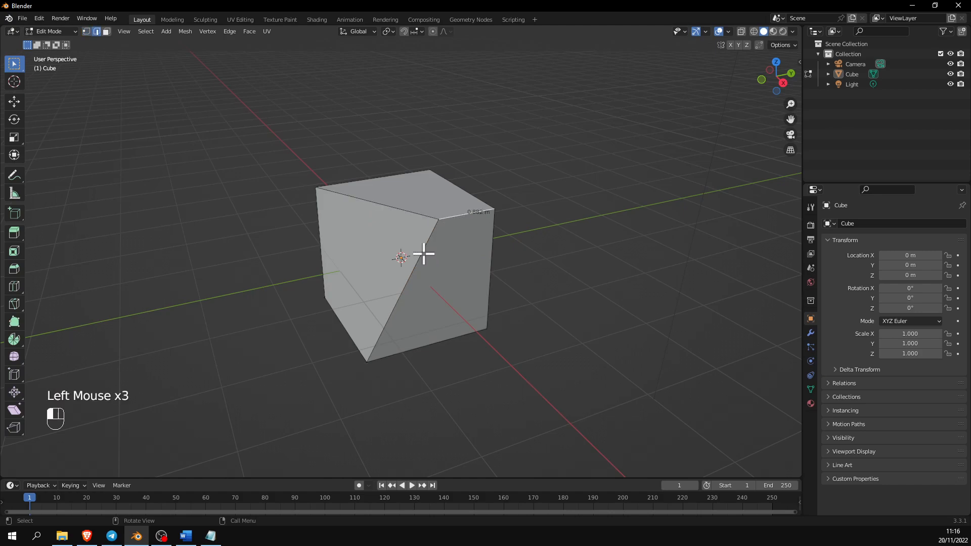
Step: Box-select the whole mesh and examine its edge length labels from several zoom distances
scroll(435, 266, "down", 4)
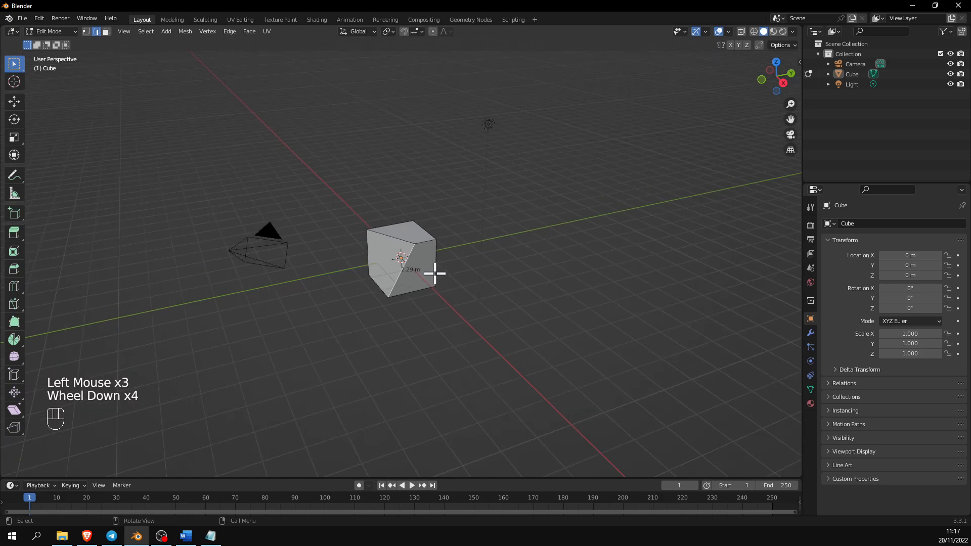
scroll(434, 266, "down", 2)
left_click_drag(325, 210, 516, 352)
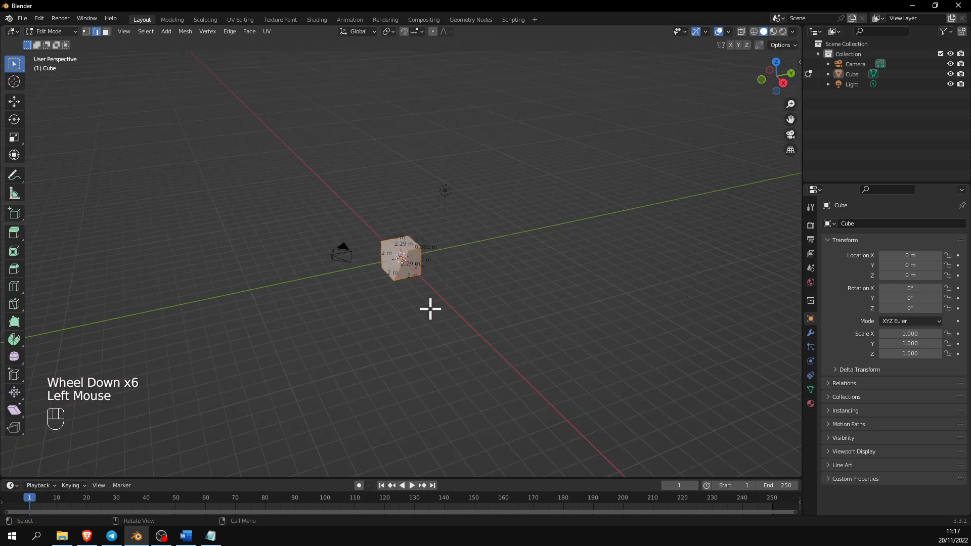
scroll(414, 305, "down", 3)
scroll(419, 319, "up", 2)
scroll(419, 323, "down", 2)
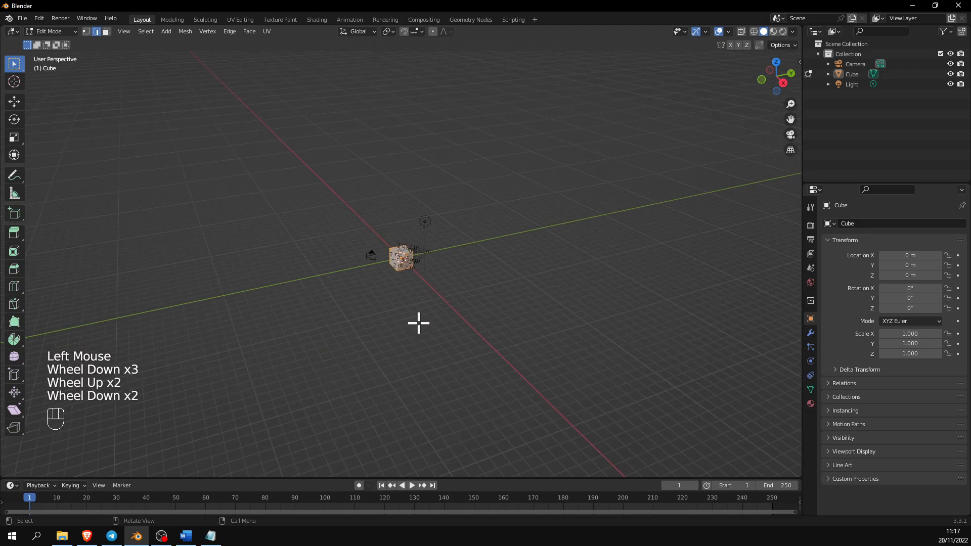
scroll(422, 300, "up", 6)
scroll(419, 305, "down", 3)
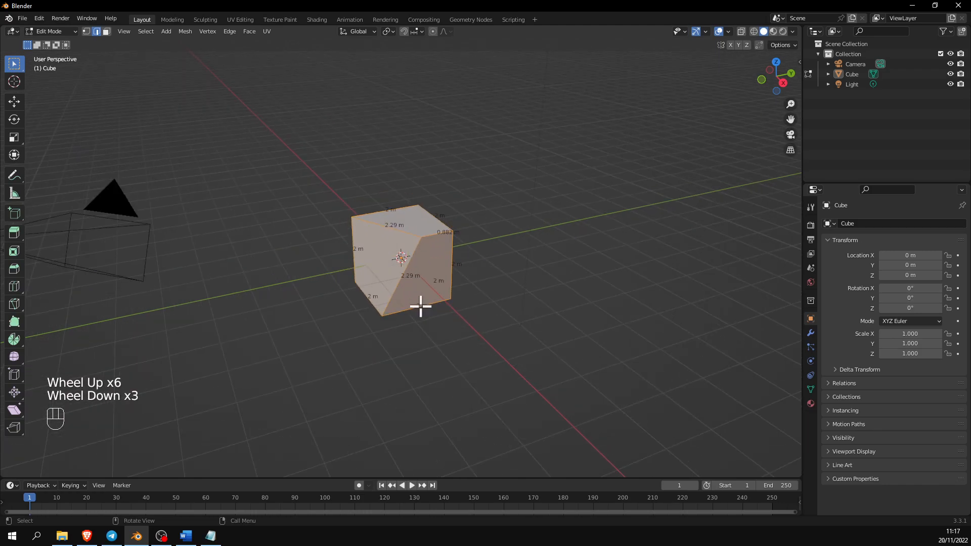
scroll(420, 306, "down", 4)
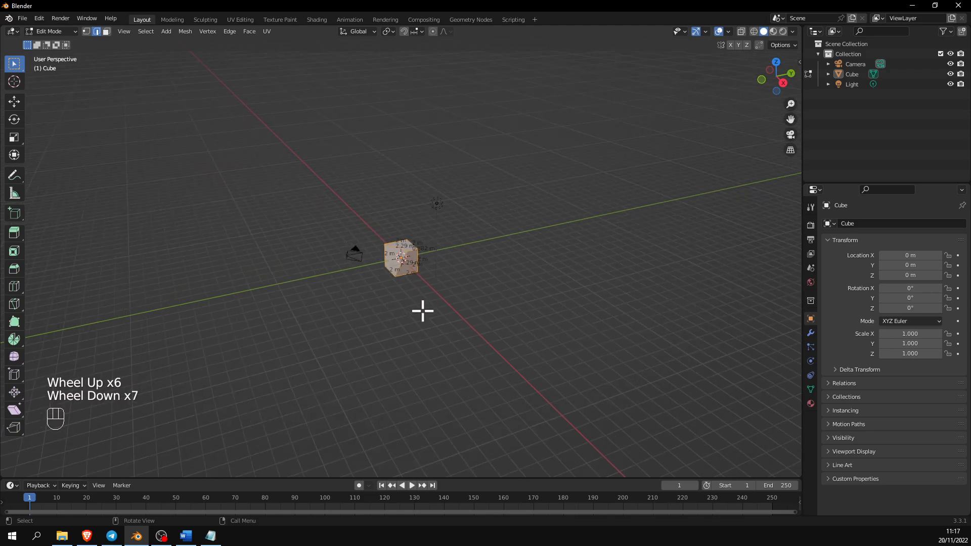
Step: Select the slanted front edge of the deformed cube to check its length
scroll(421, 310, "up", 4)
scroll(425, 303, "down", 2)
left_click(430, 251)
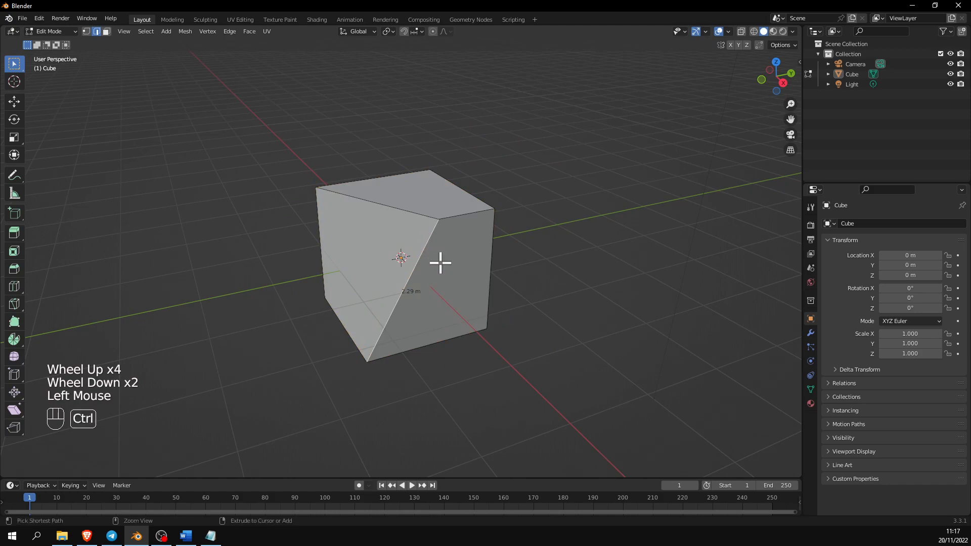
Step: Undo the recent selections and the corner vertex move
key("ctrl+z")
key("ctrl+z")
key("ctrl+z")
key("ctrl+z")
key("ctrl+z")
key("ctrl+z")
key("ctrl+z")
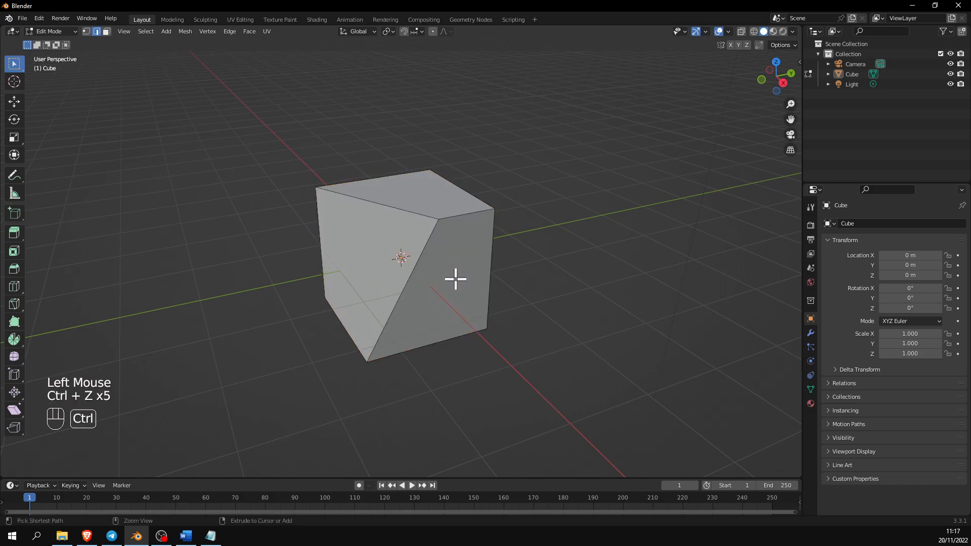
left_click(395, 231)
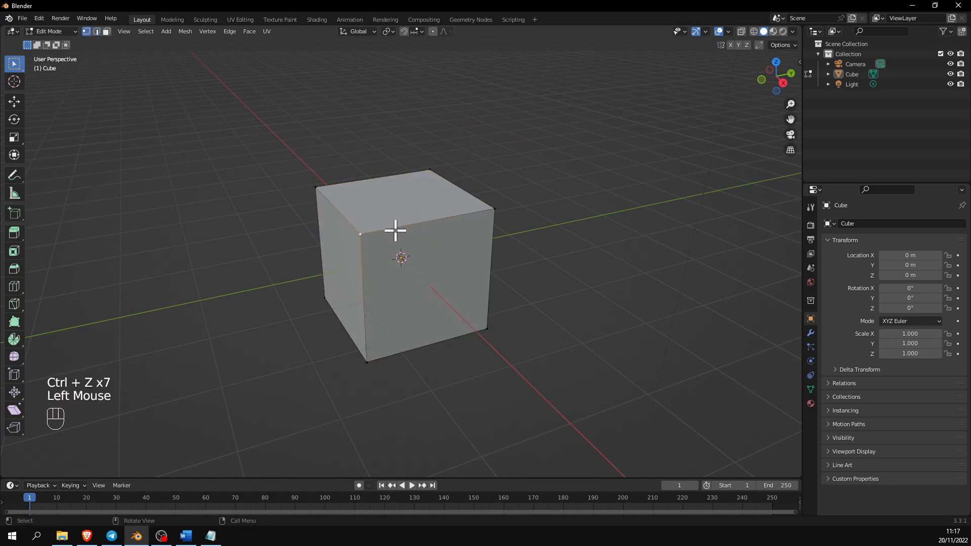
Step: Switch to face selection and select the cube's top, front and side faces together to show their edge lengths
key("3")
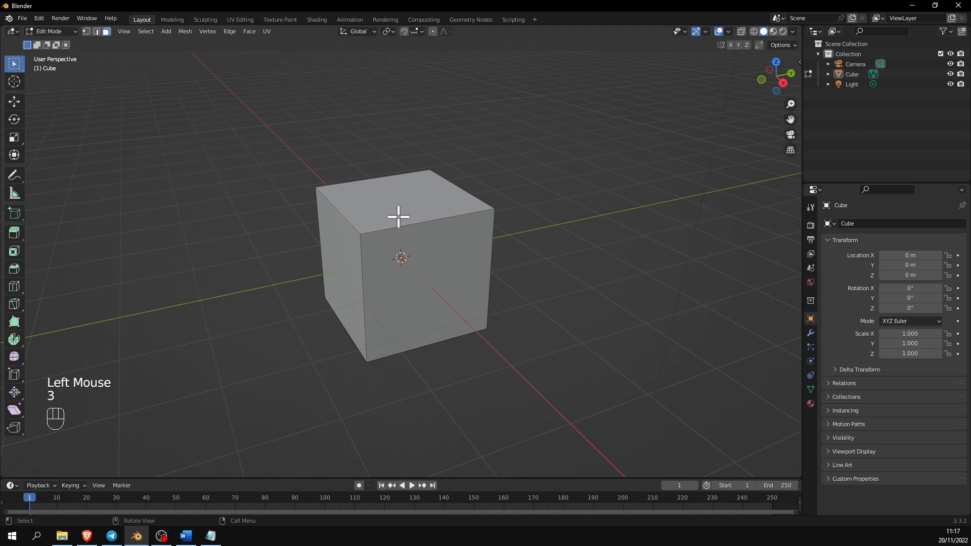
left_click(398, 219)
left_click(427, 260, "shift")
left_click(331, 274, "shift")
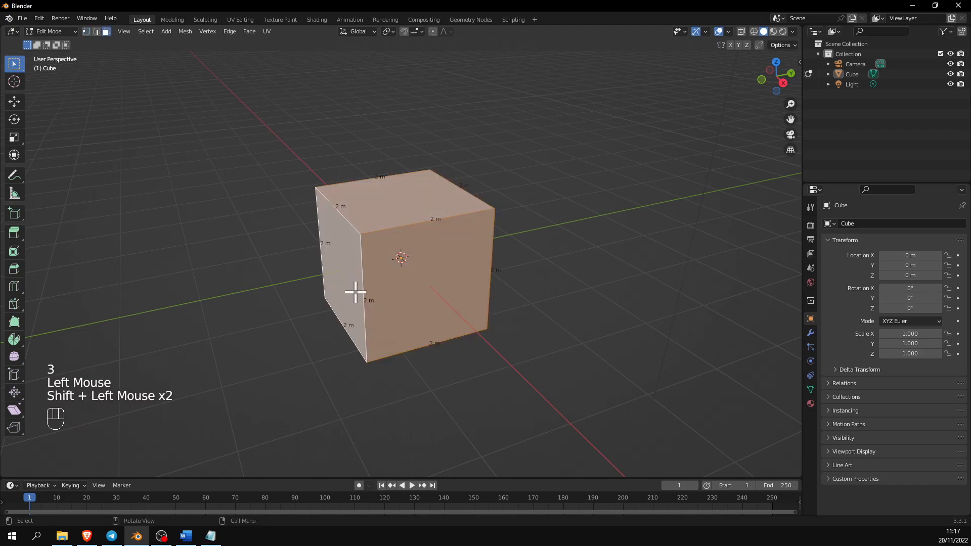
Step: Add six parallel loop cuts running across the cube's top and front faces
key("ctrl+r")
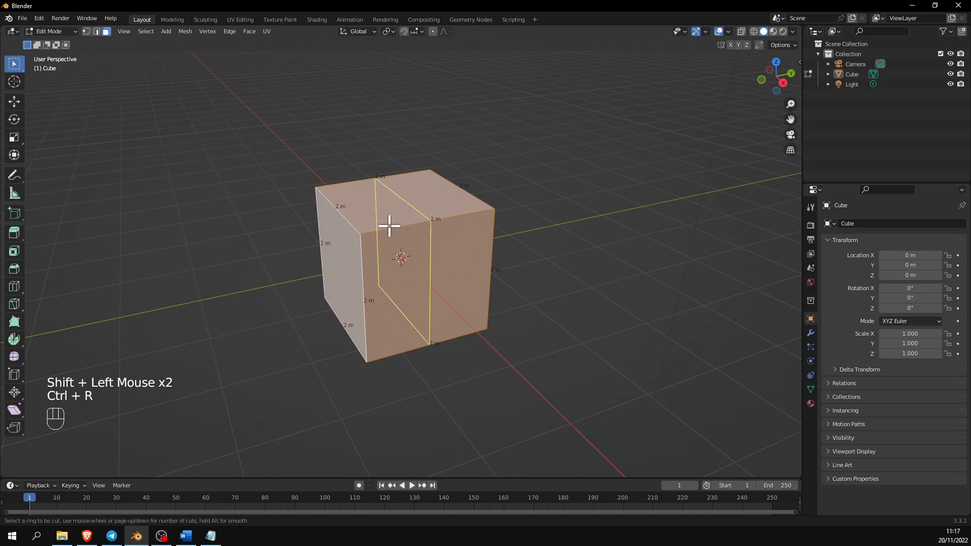
scroll(390, 226, "up", 5)
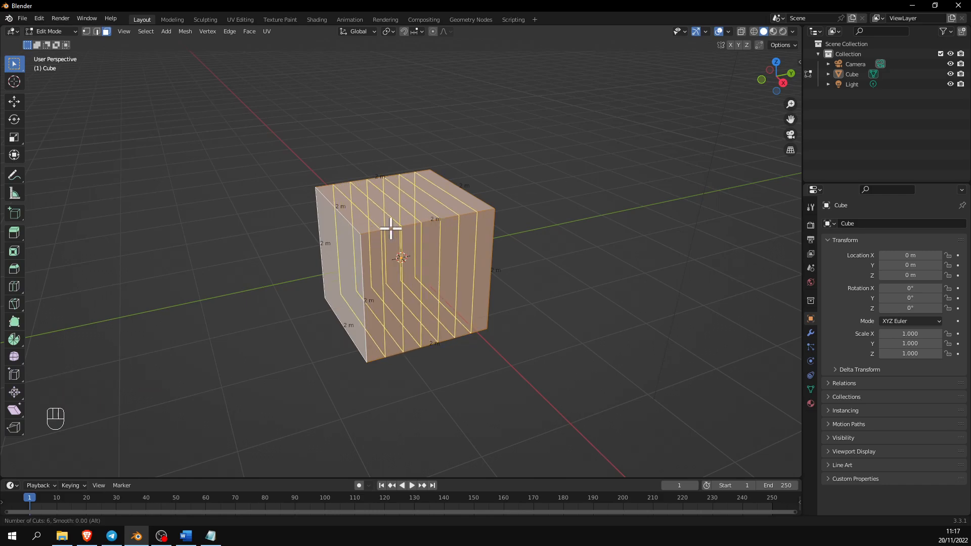
left_click(389, 228)
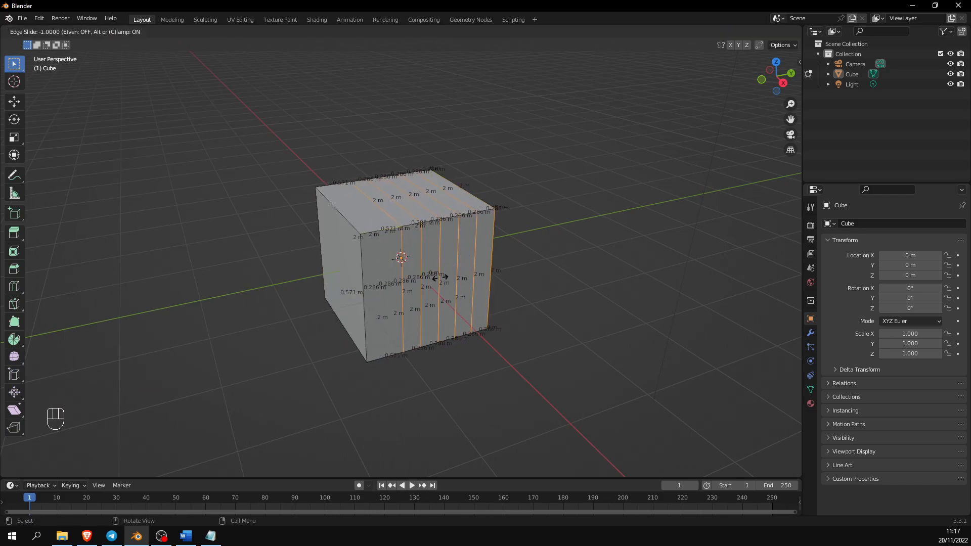
left_click(420, 281)
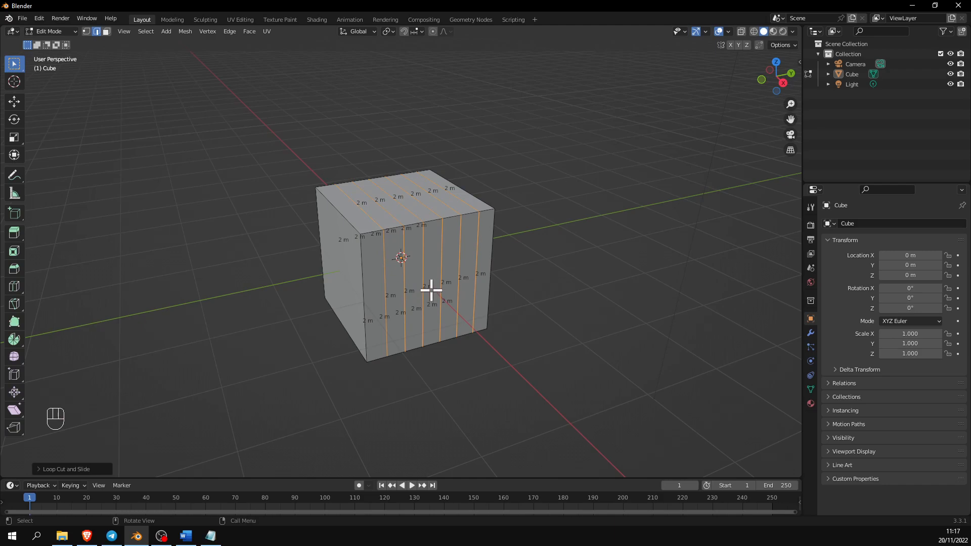
Step: Switch the Edge Length overlay off and on again to compare the cut cube with and without labels
scroll(431, 289, "up", 2)
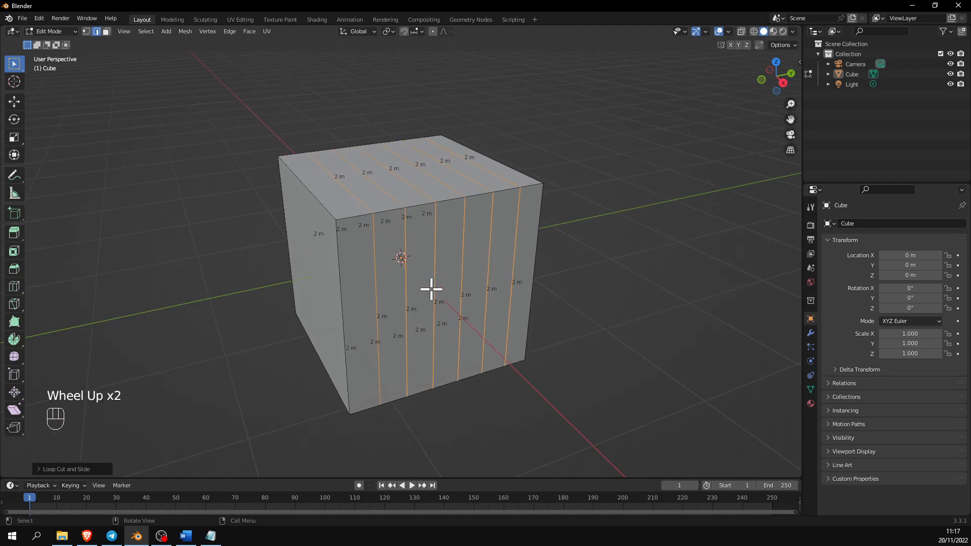
left_click(728, 32)
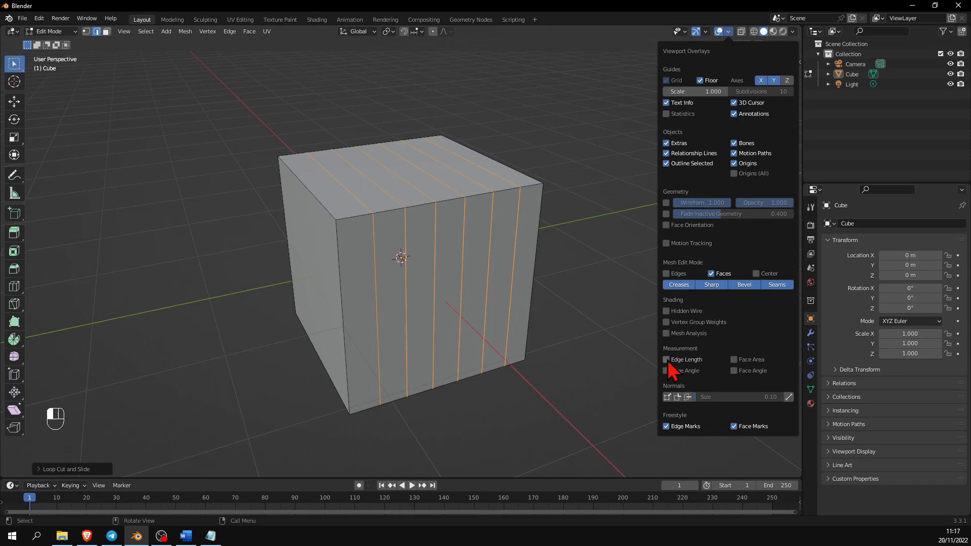
left_click(607, 187)
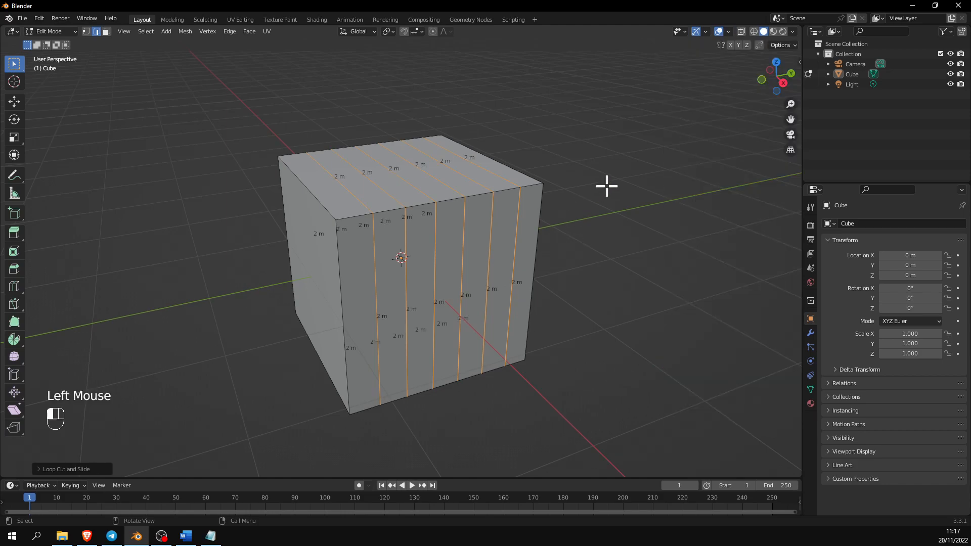
Step: Undo the loop cuts on the cube
key("ctrl+z")
key("ctrl+z")
key("ctrl+z")
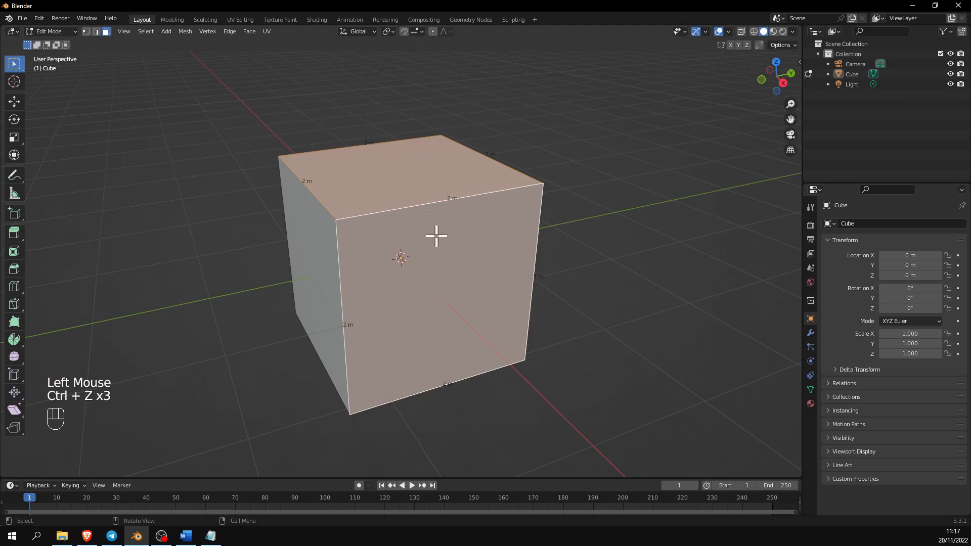
Step: Select the cube in Object Mode and compare its edge length display with that in Edit Mode
scroll(440, 230, "down", 1)
key("Tab")
key("Tab")
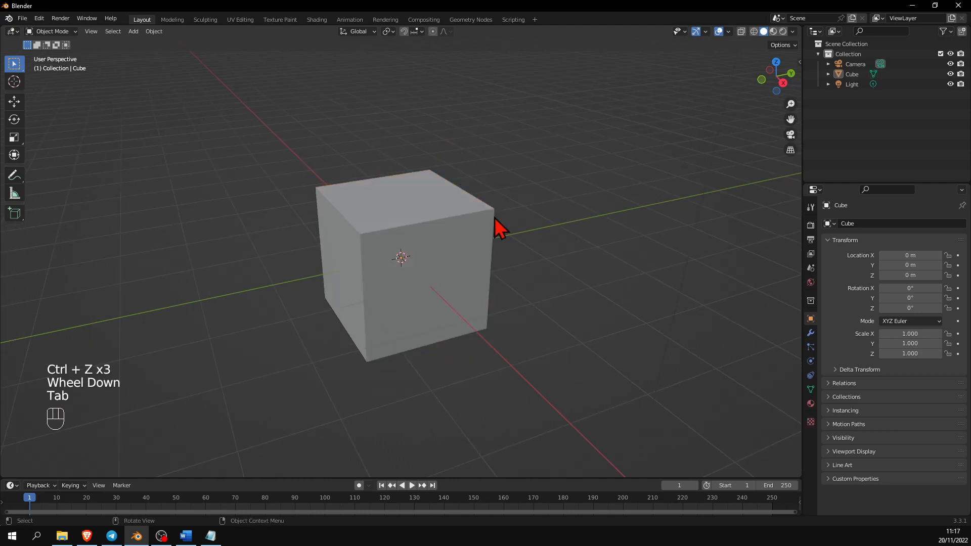
key("Tab")
left_click(380, 209)
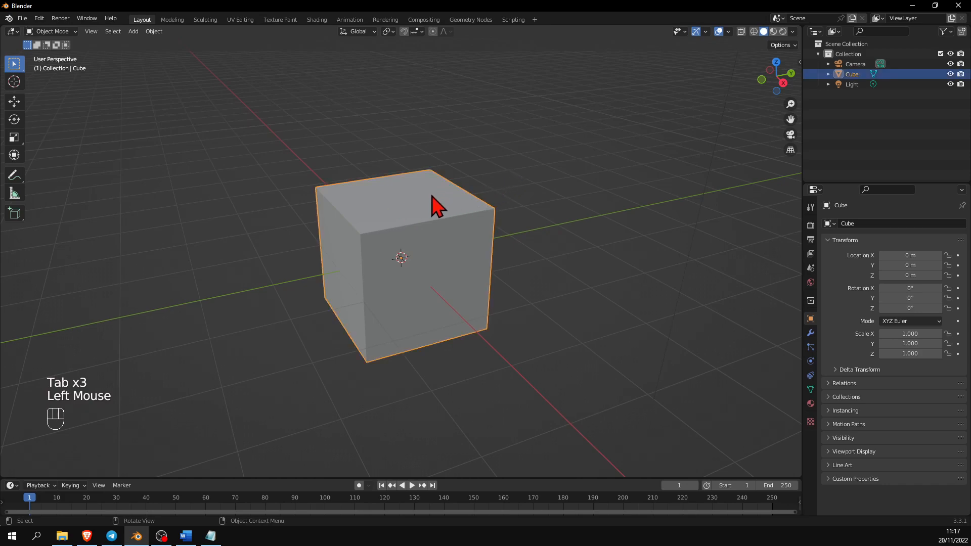
key("Tab")
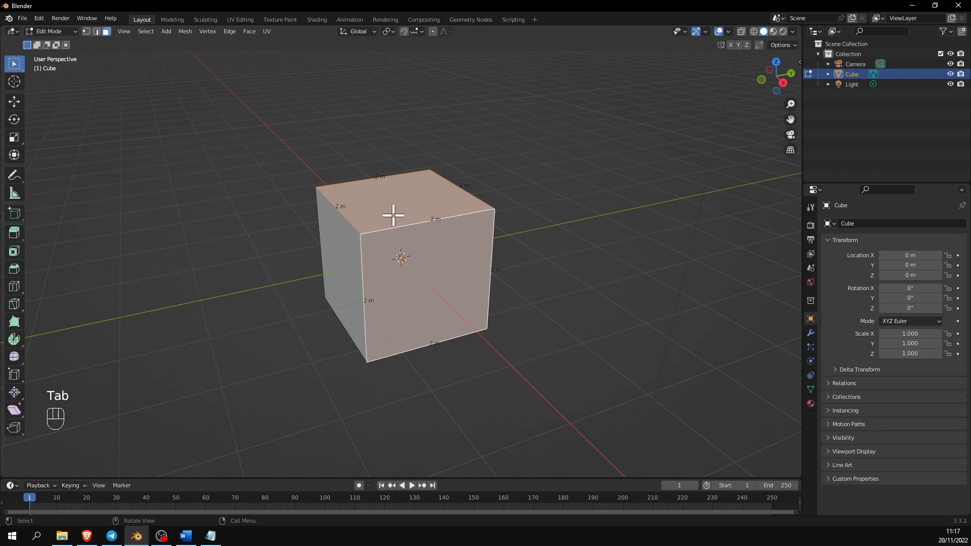
Step: Scale the whole cube uniformly in Object Mode to about 2.136
key("Tab")
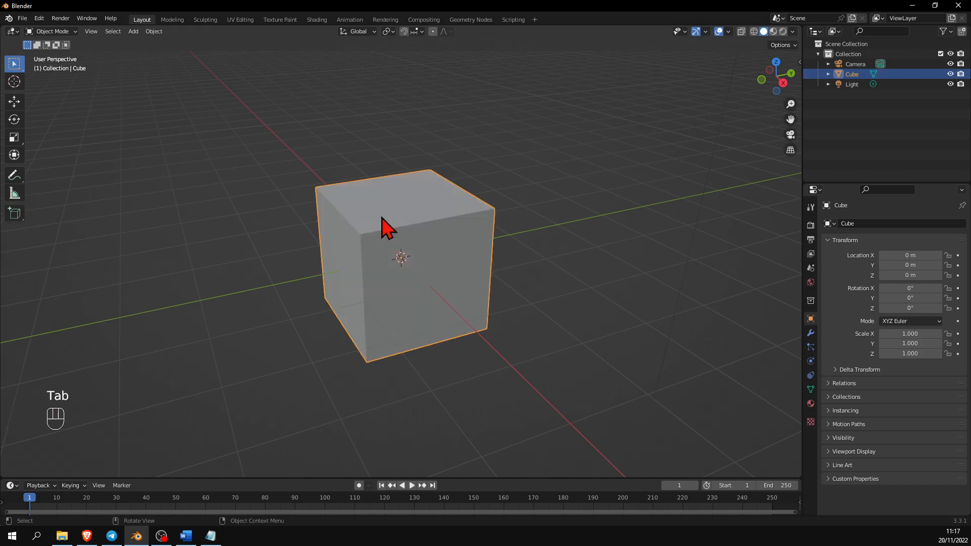
left_click(386, 216)
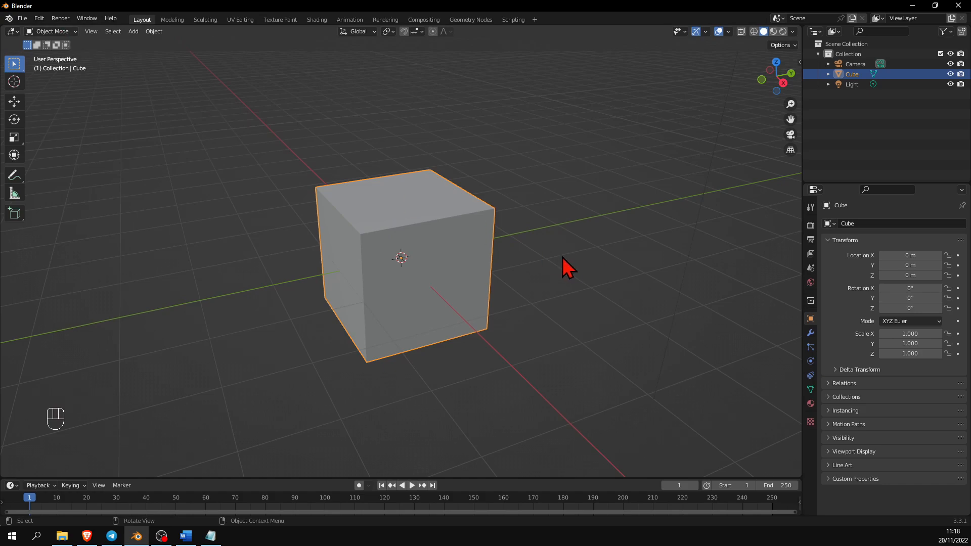
key("s")
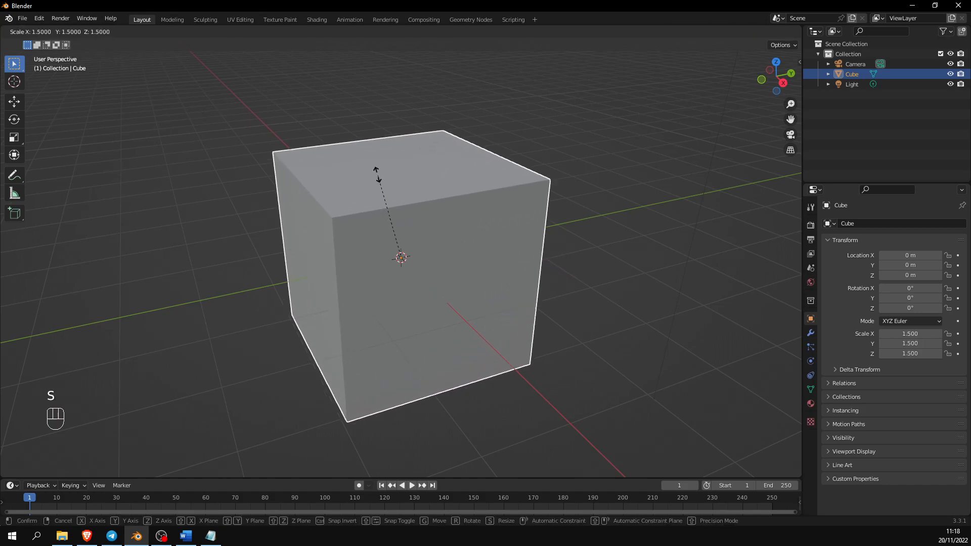
left_click(365, 140)
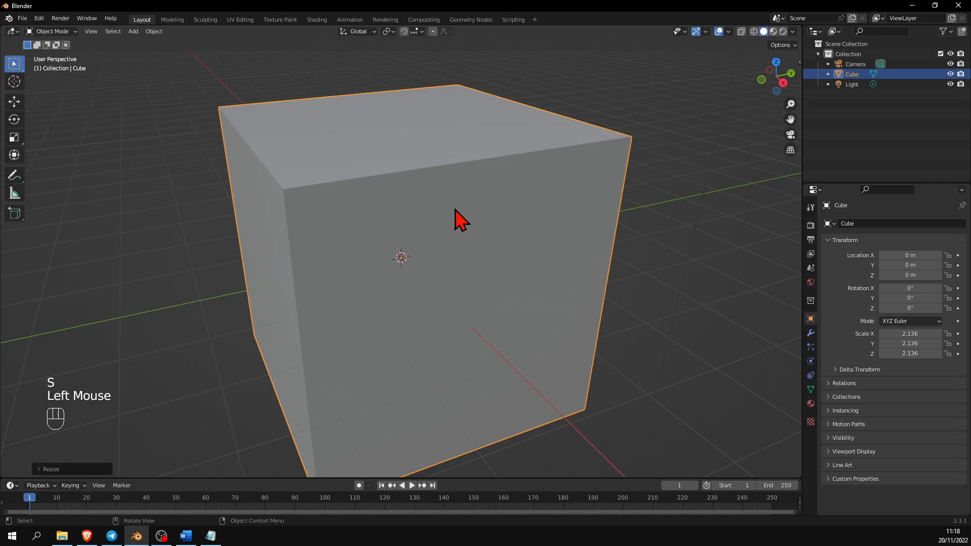
scroll(455, 217, "down", 2)
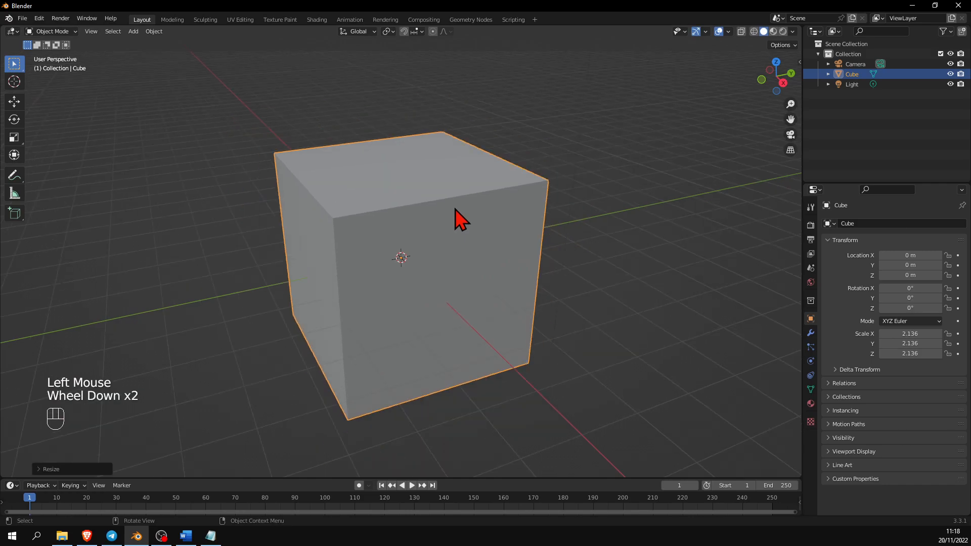
Step: Enter Edit Mode and select individual faces of the scaled cube to check their edge lengths
key("Tab")
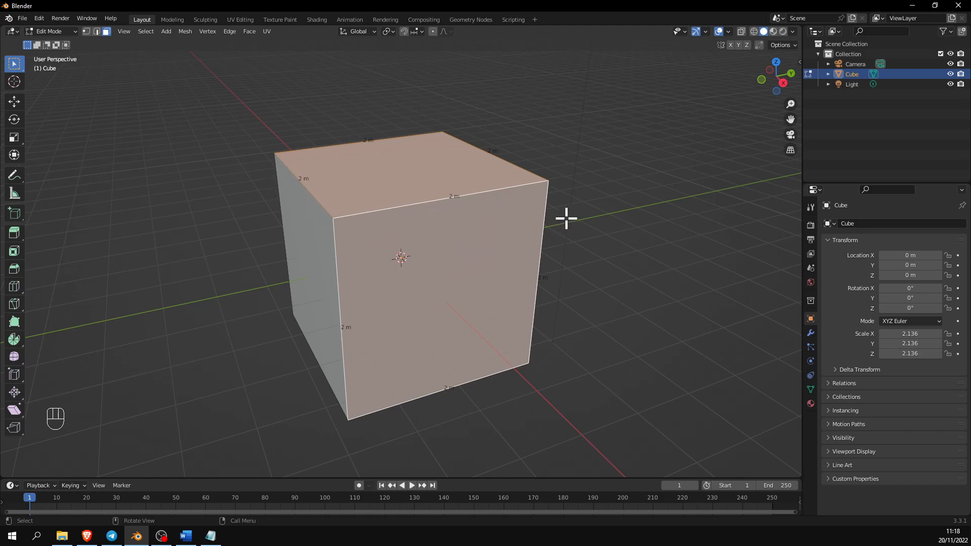
left_click(354, 205)
left_click(401, 235)
left_click(359, 178)
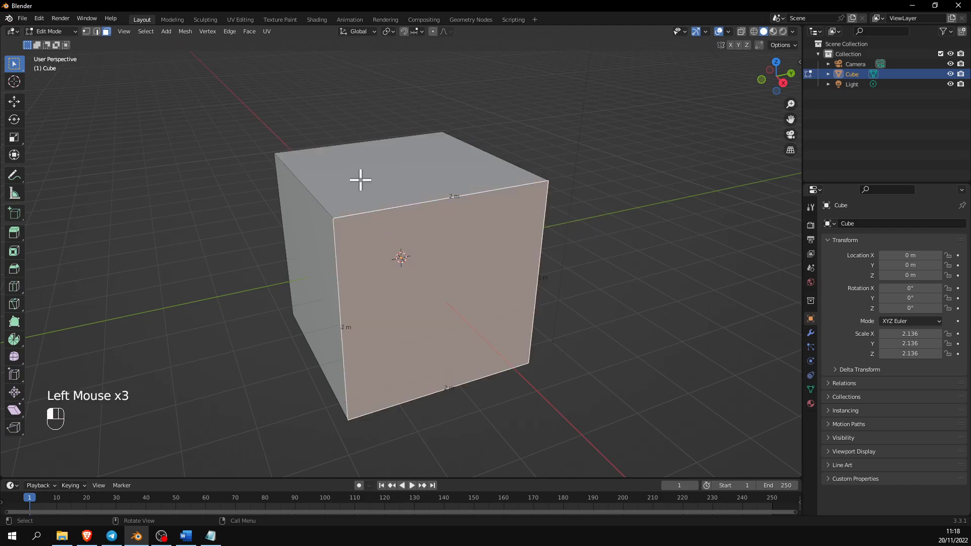
Step: Return to Object Mode and apply the cube's scale
key("Tab")
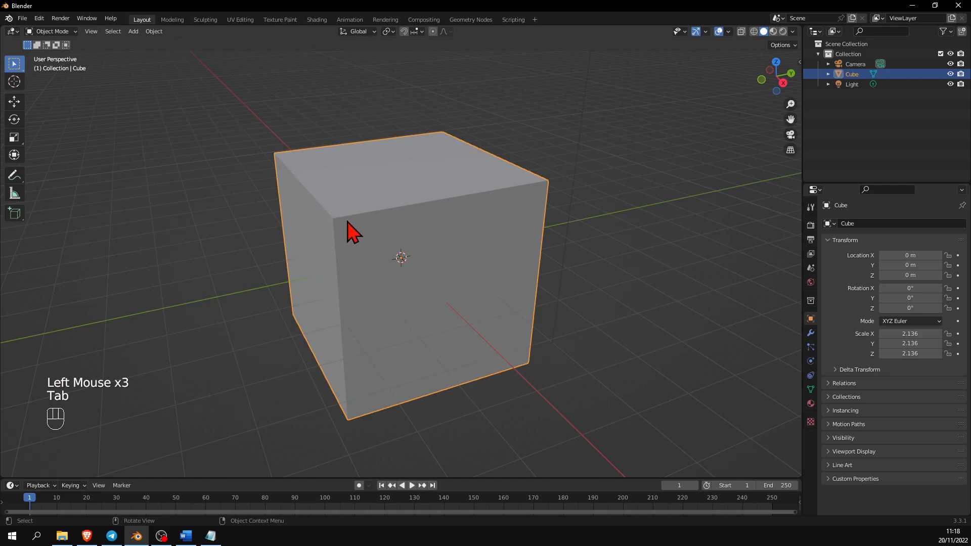
key("ctrl")
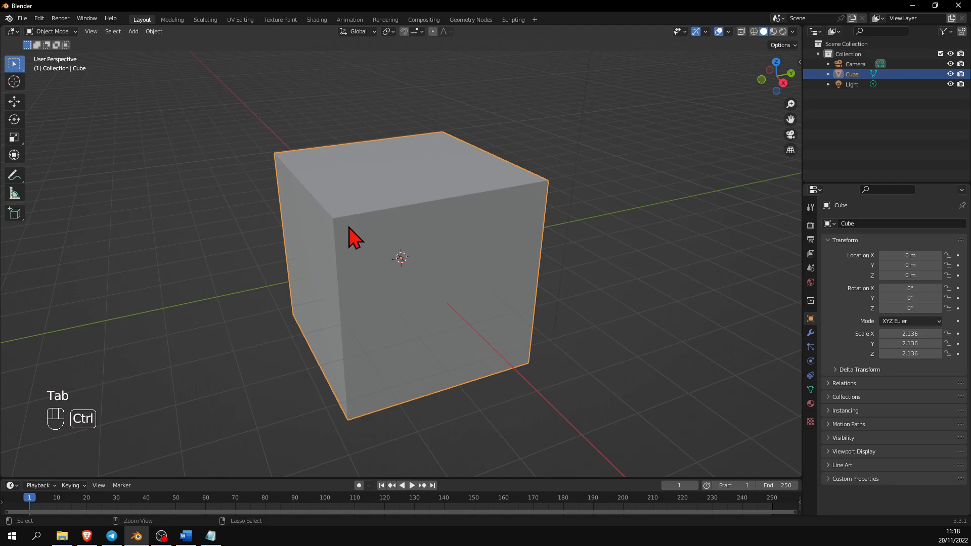
right_click(350, 237)
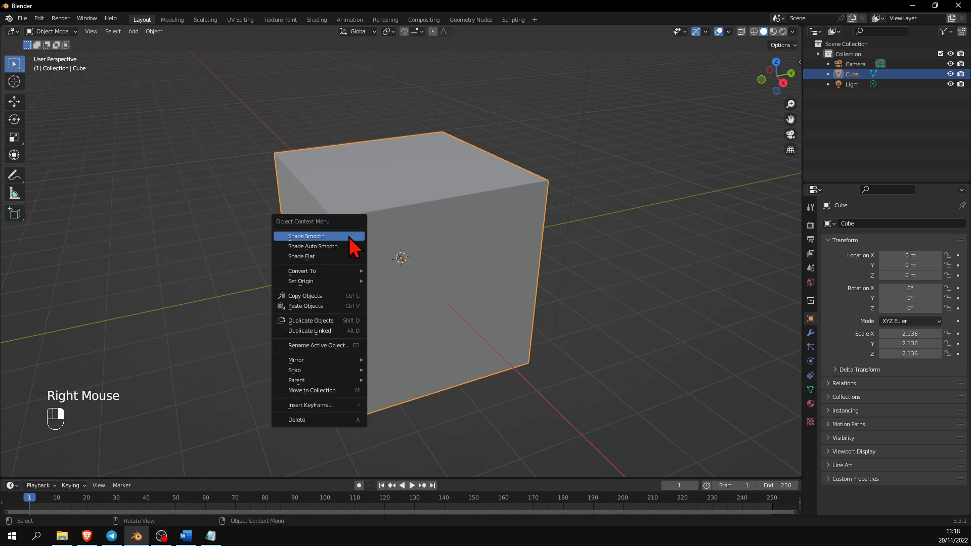
key("ctrl+a")
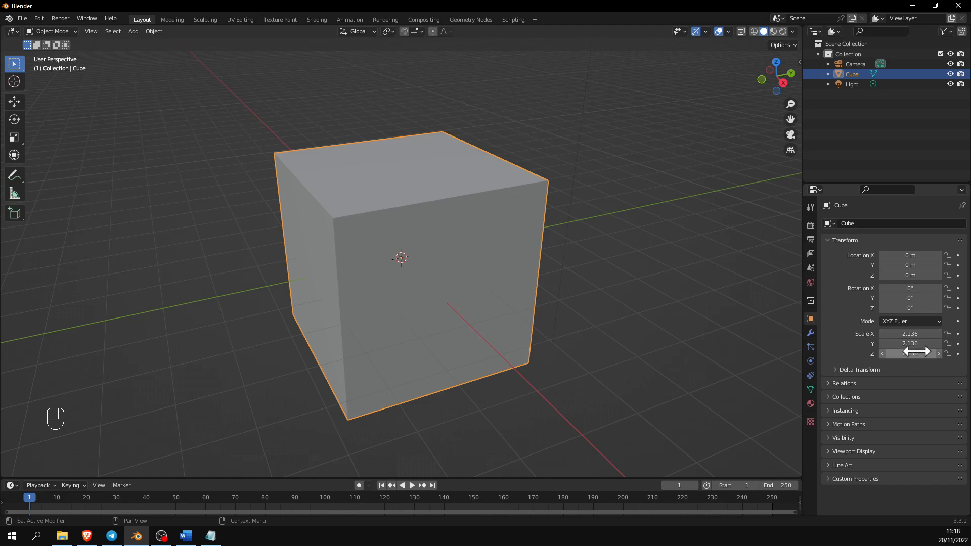
left_click(450, 245)
key("ctrl")
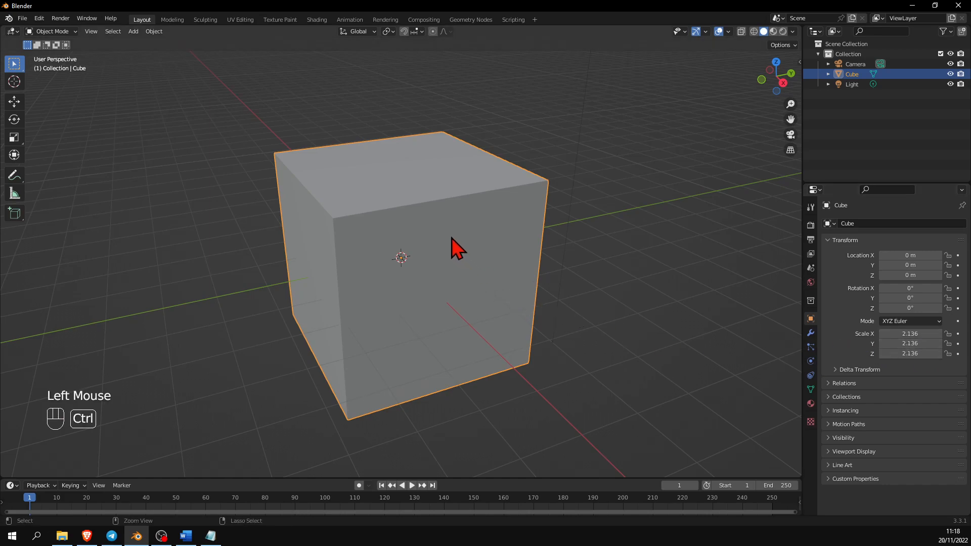
key("ctrl+a")
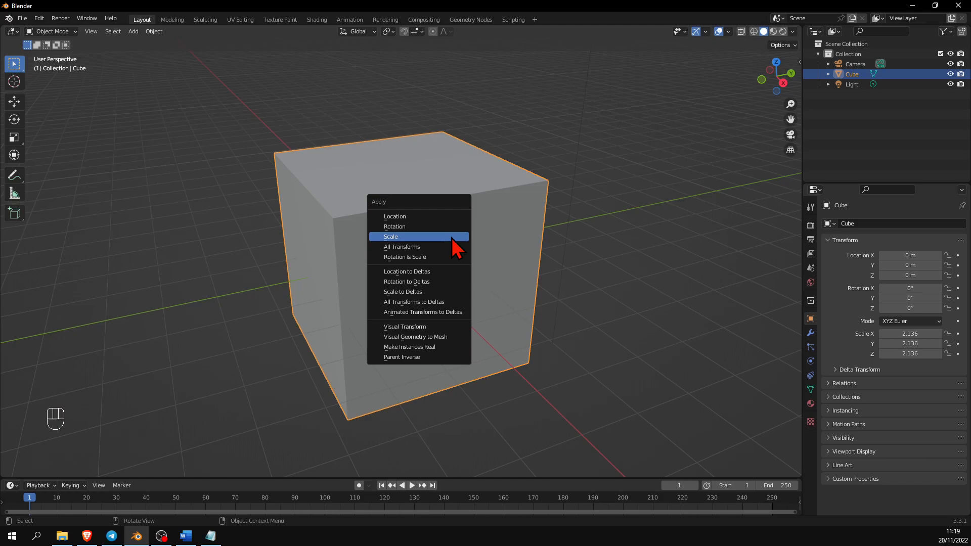
left_click(451, 239)
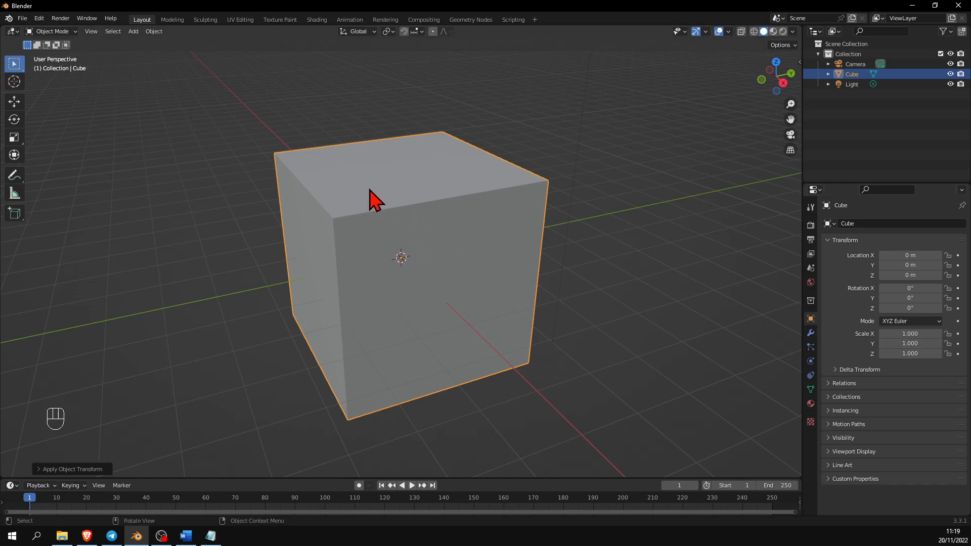
Step: Enter Edit Mode and use edge selection to check the lengths of the cube's front-corner and rear top edges
key("Tab")
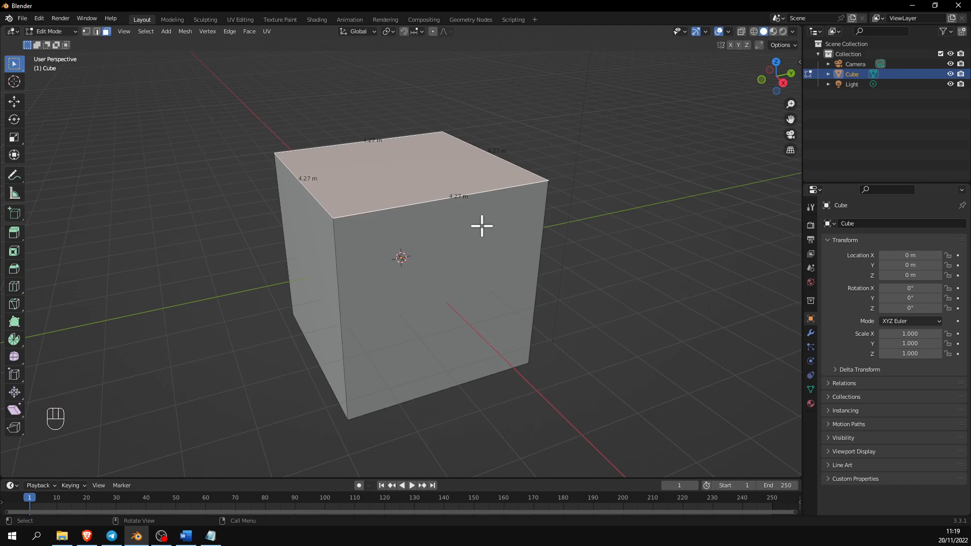
left_click(336, 263)
key("2")
left_click(373, 210)
left_click(314, 201, "shift")
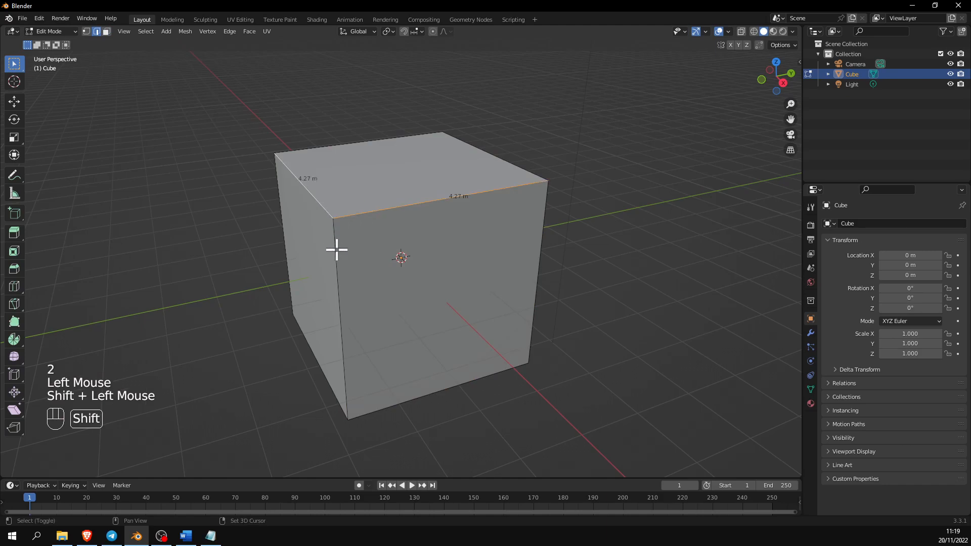
left_click(336, 257, "shift")
scroll(372, 284, "up", 2)
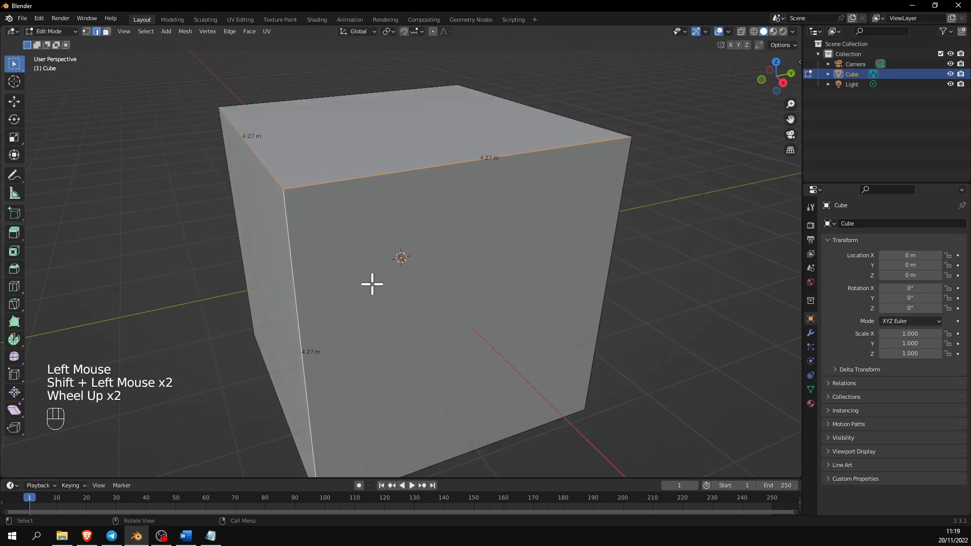
scroll(372, 284, "down", 2)
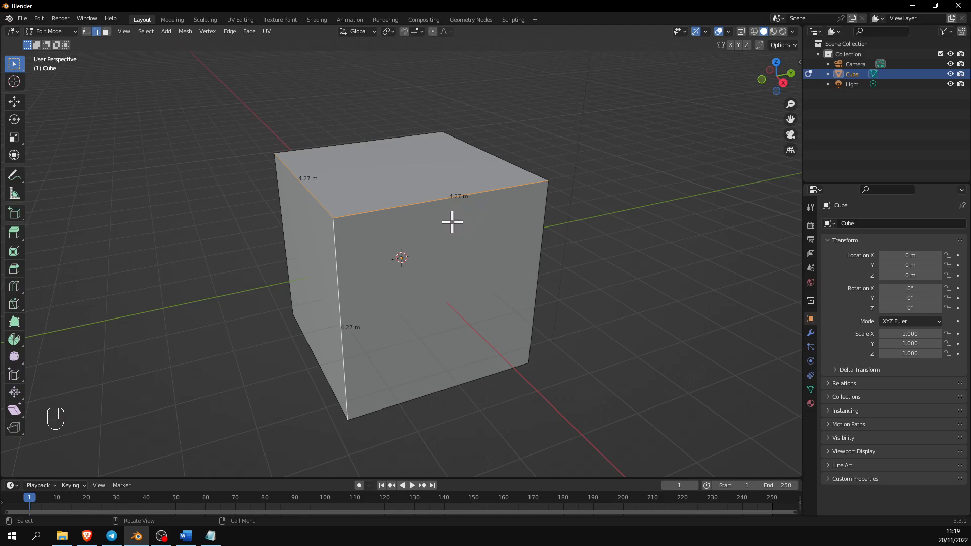
left_click(561, 140)
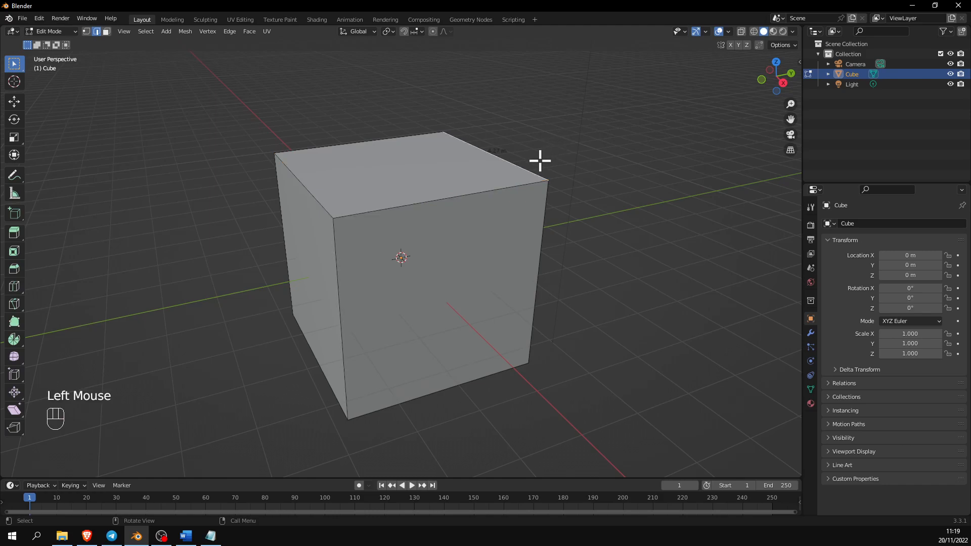
key("ctrl+a")
key("ctrl+a")
key("ctrl+a")
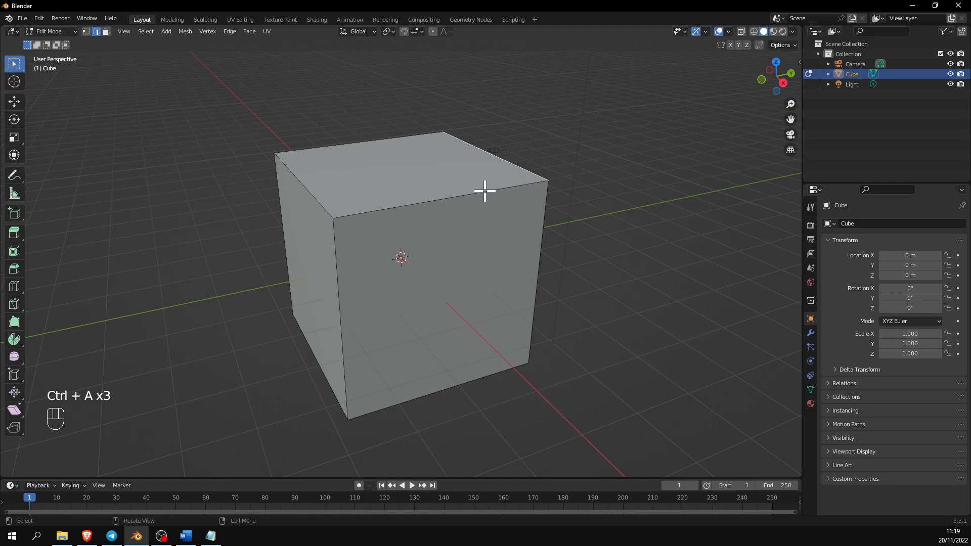
Step: Enable the Statistics viewport overlay
scroll(484, 190, "down", 2)
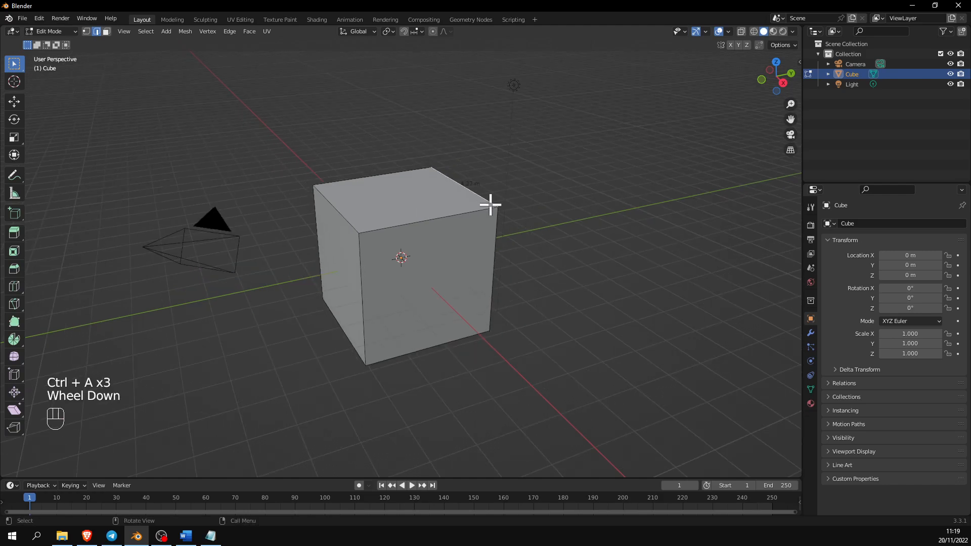
left_click(729, 32)
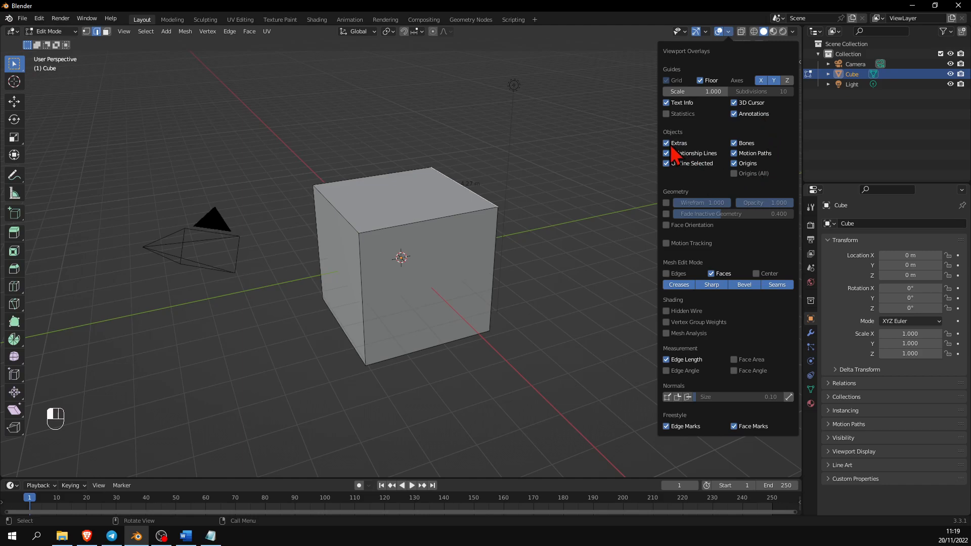
left_click(666, 114)
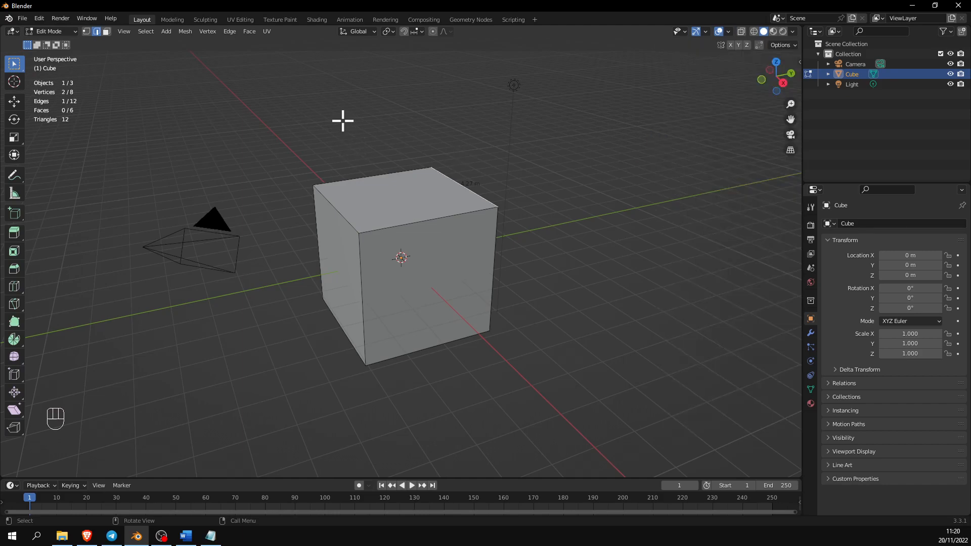
Step: Switch to face selection and select the cube's front and top faces in turn to check the selection statistics
scroll(337, 144, "up", 2)
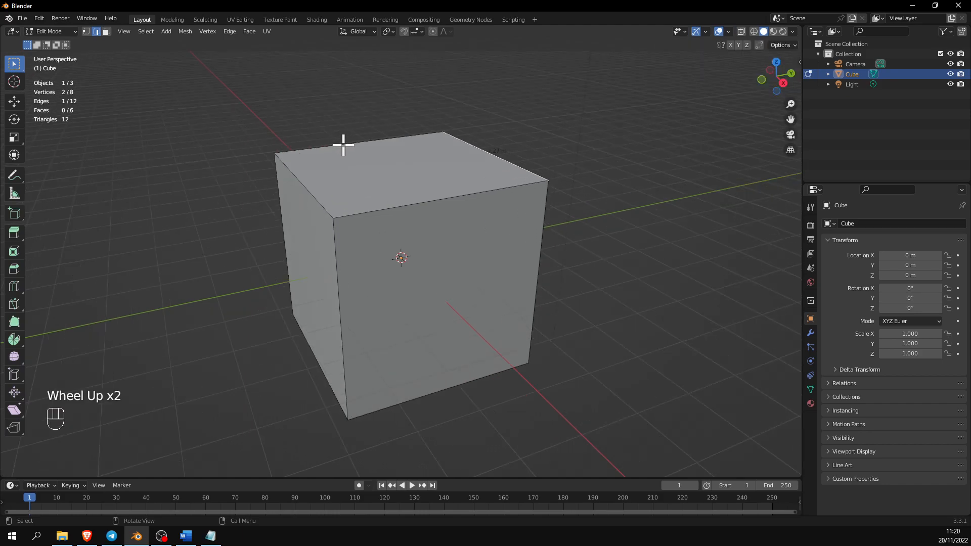
mouse_move(481, 134)
middle_mouse_down()
mouse_move(398, 138)
mouse_move(499, 140)
mouse_move(475, 139)
middle_mouse_up()
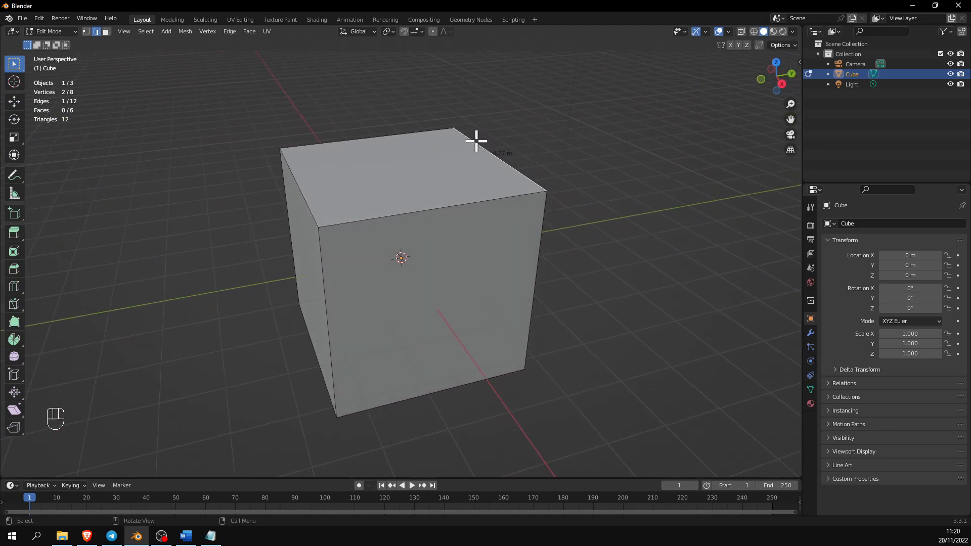
left_click(394, 194)
key("3")
left_click(393, 195)
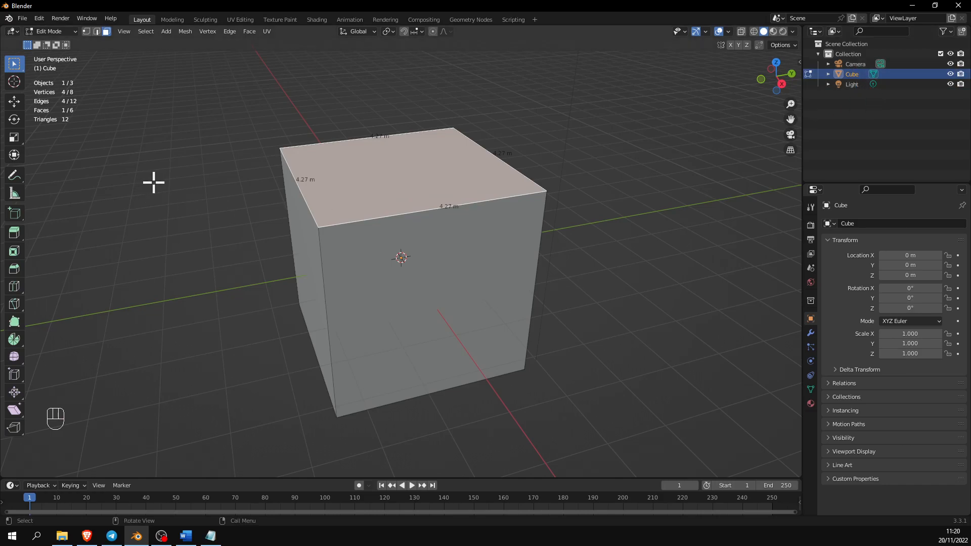
left_click(409, 268)
left_click(384, 191)
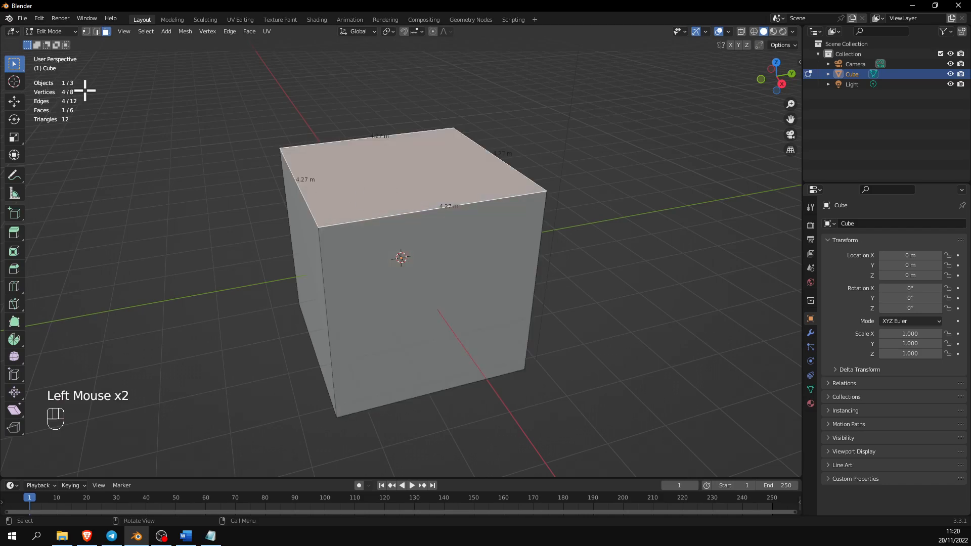
Step: Try selecting the Camera, Cube and Light in the Outliner while in Edit Mode, and return to Object Mode
left_click(851, 65)
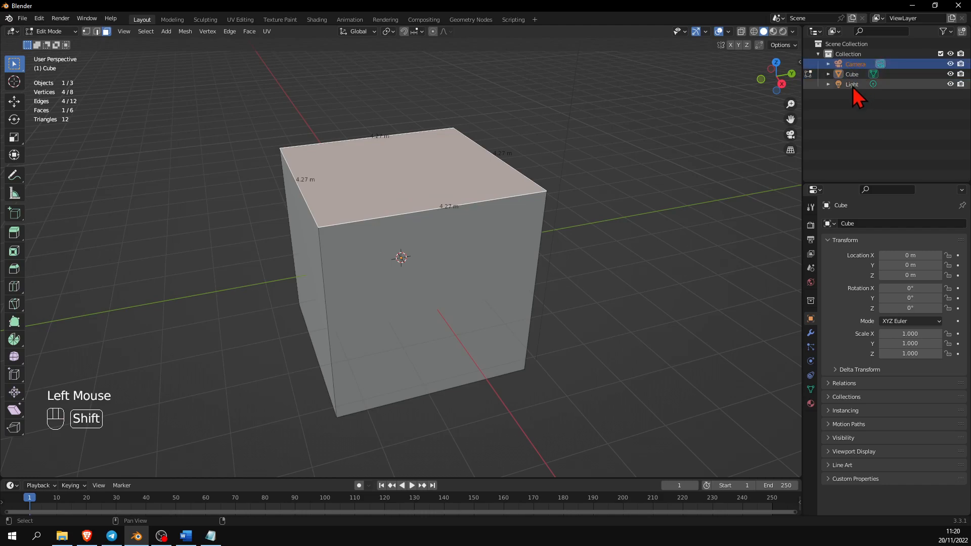
left_click(853, 85, "shift")
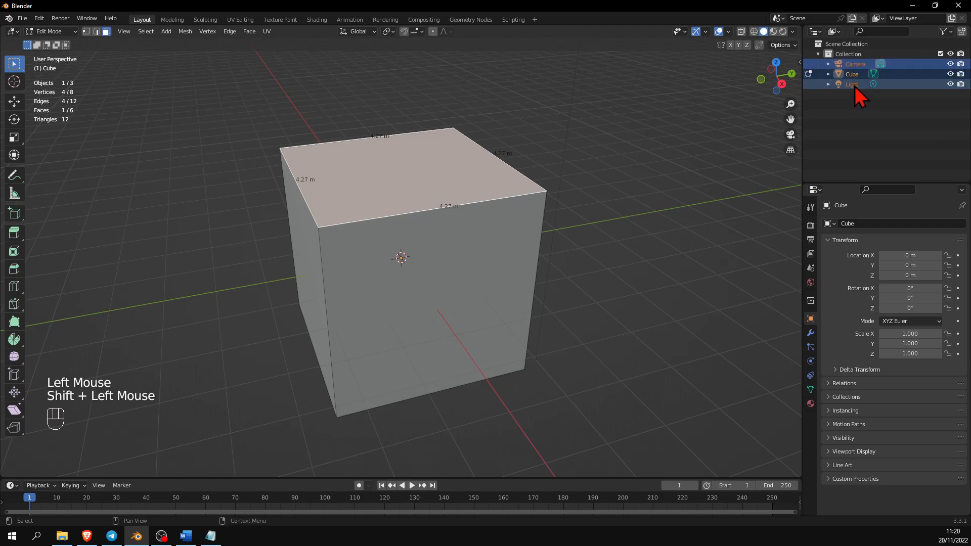
left_click(854, 84)
left_click(854, 76)
left_click(861, 64)
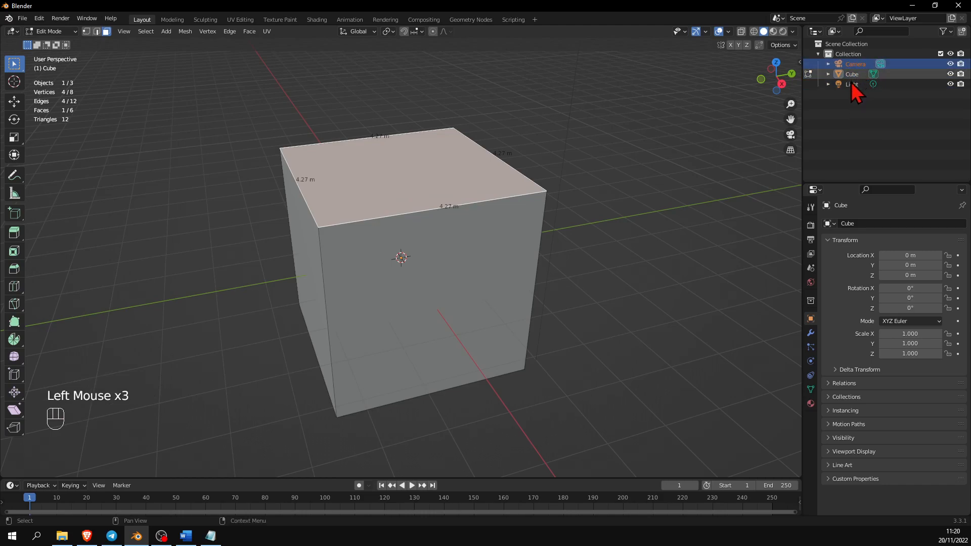
left_click(852, 84)
key("Tab")
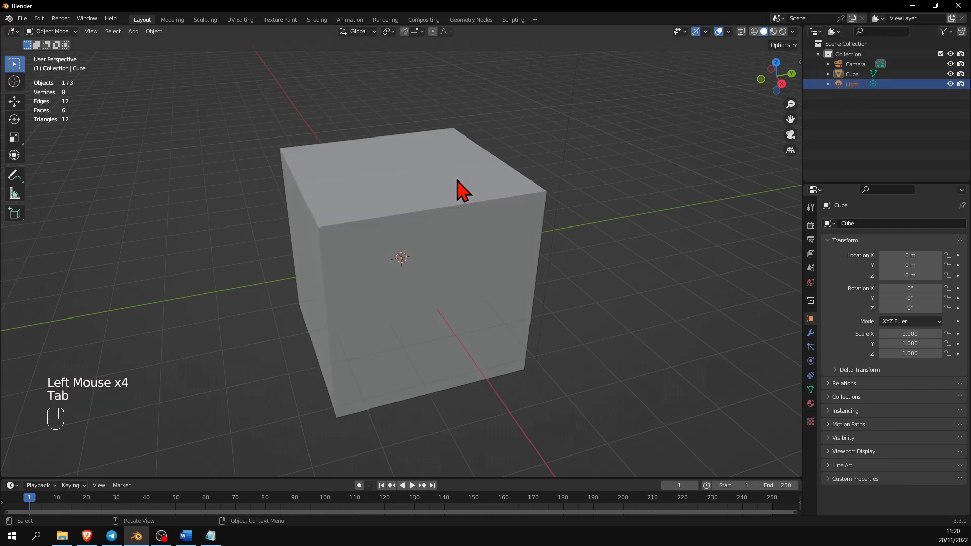
Step: Select the Camera, Cube and Light together in the Outliner to check the object count in the statistics
left_click(862, 65, "shift")
left_click(858, 77, "shift")
left_click(860, 65)
left_click(854, 85, "shift")
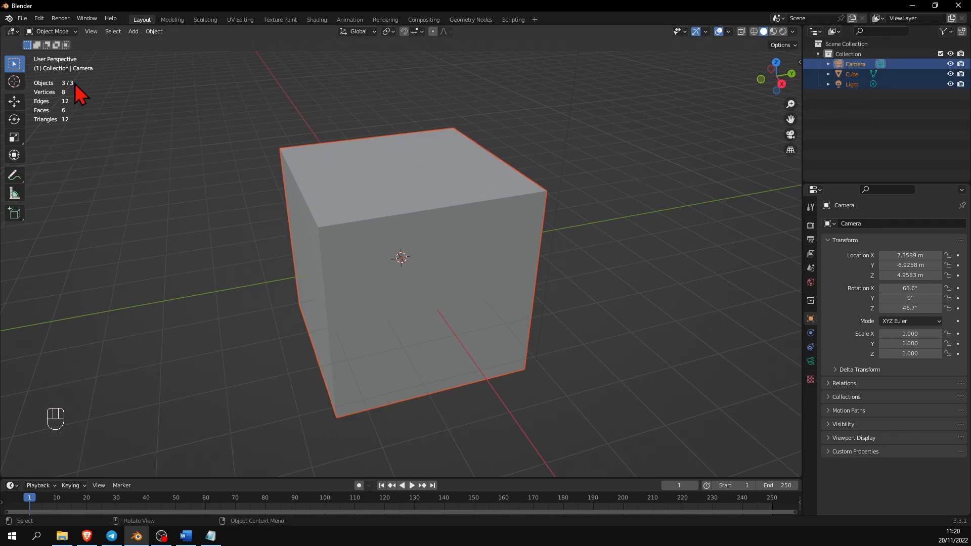
Step: Select only the Cube in the Outliner and enter Edit Mode
left_click(855, 66)
left_click(855, 75)
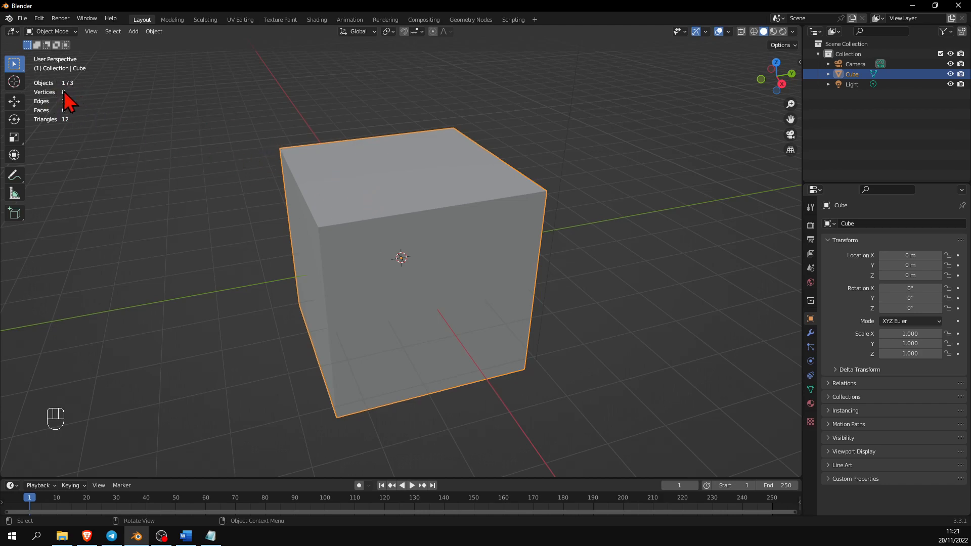
key("Tab")
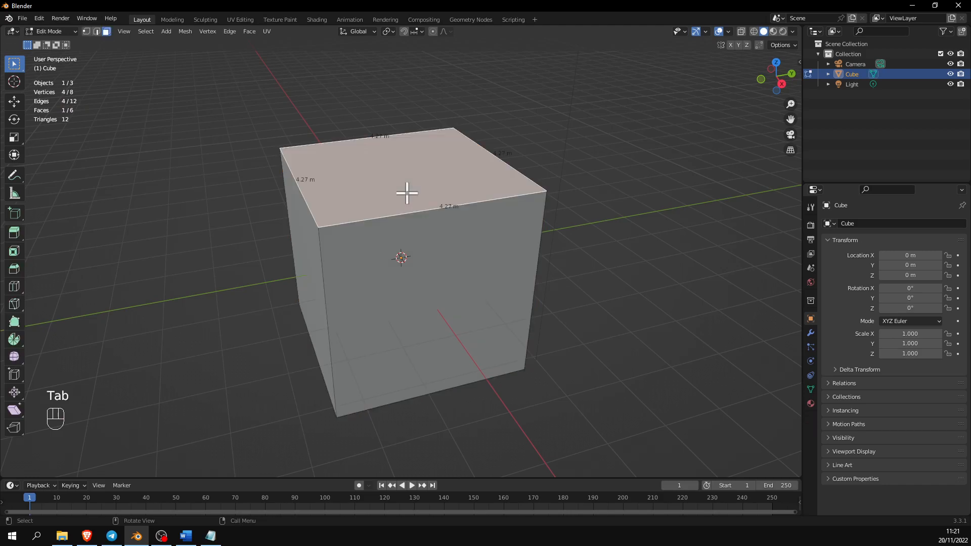
Step: Switch to vertex selection and select the two end vertices of the top face's left edge to check the vertex and edge counts
key("1")
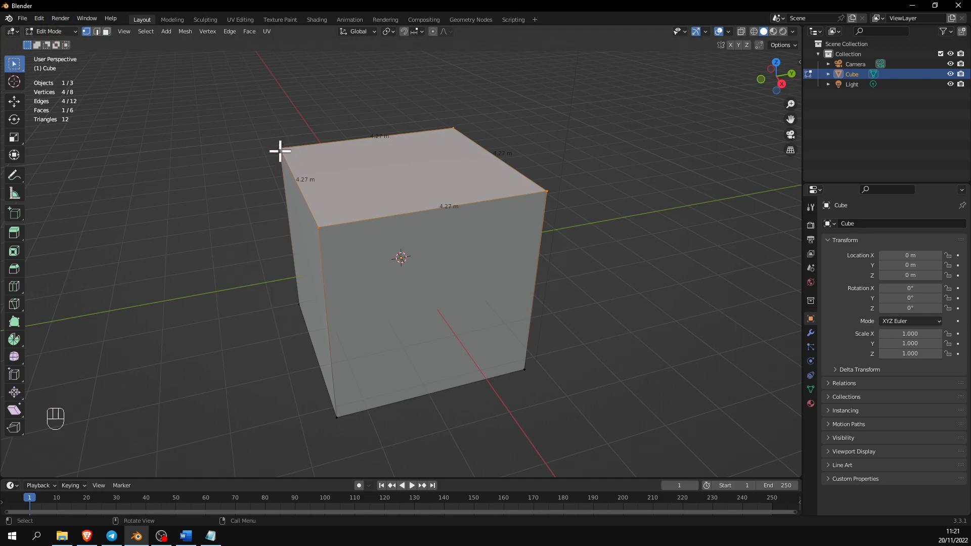
left_click(280, 149)
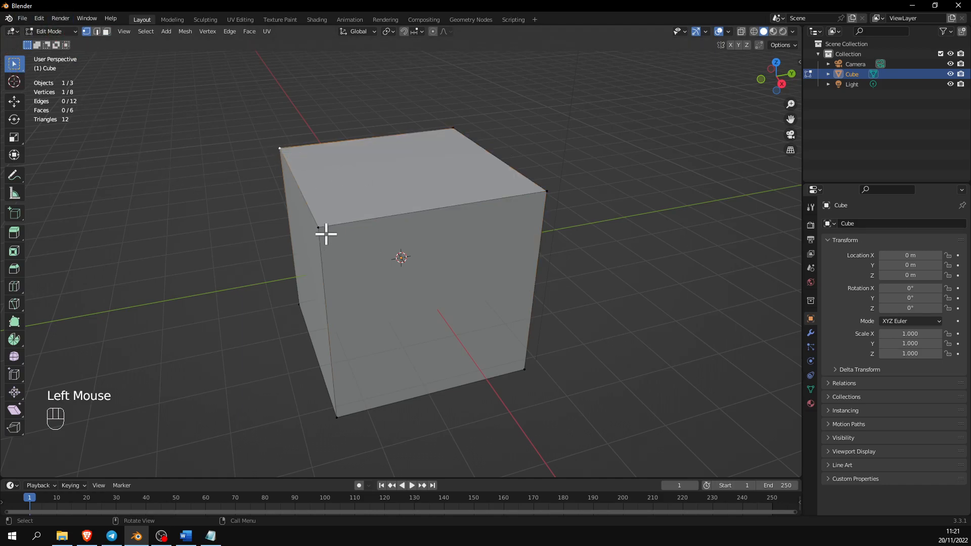
left_click(319, 227, "shift")
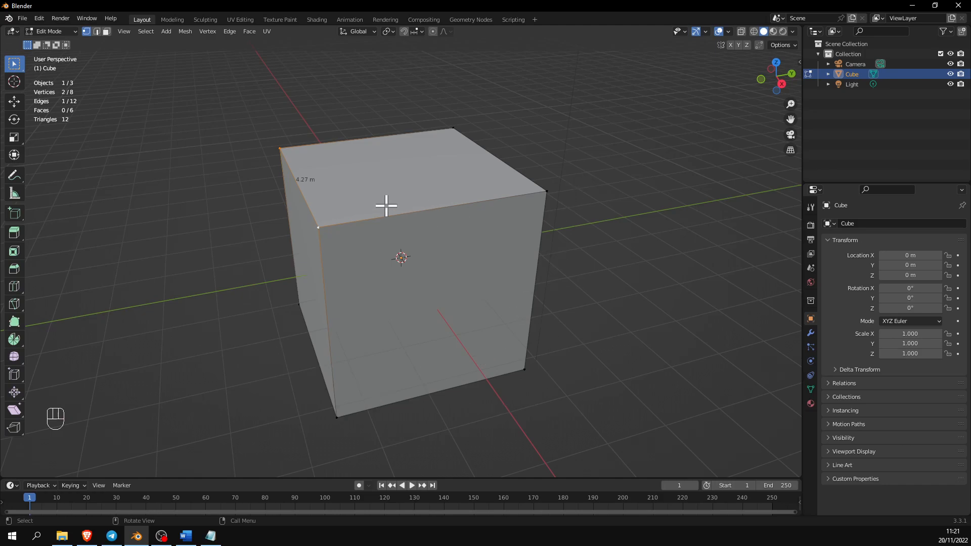
Step: Box-select the cube's visible vertices and add the hidden rear bottom vertex so that all eight are selected
left_click_drag(204, 95, 610, 454)
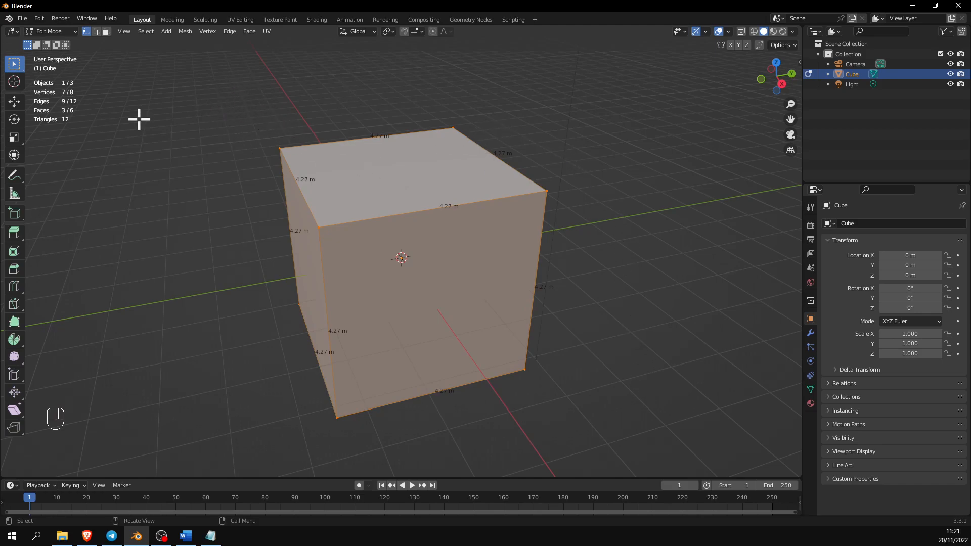
middle_click_drag(512, 155, 690, 134)
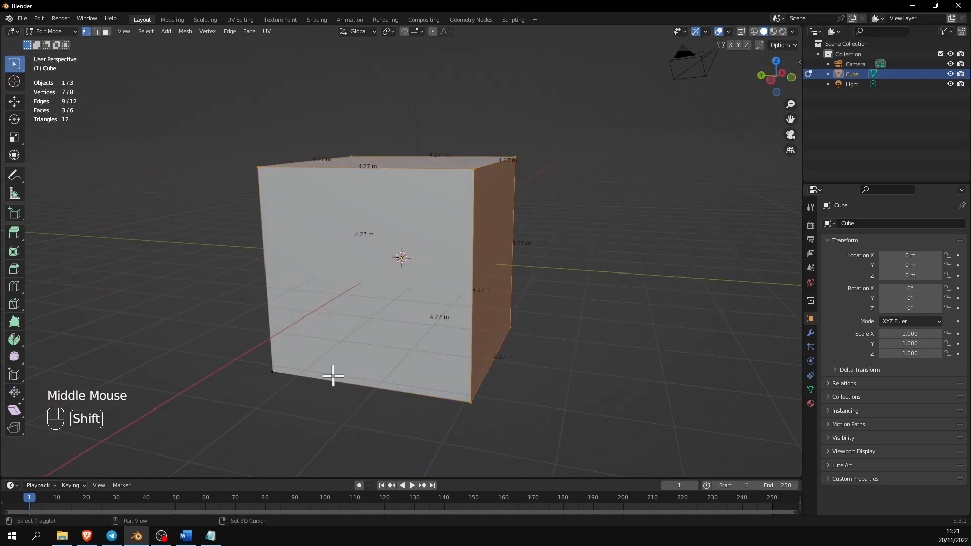
left_click(272, 372, "shift")
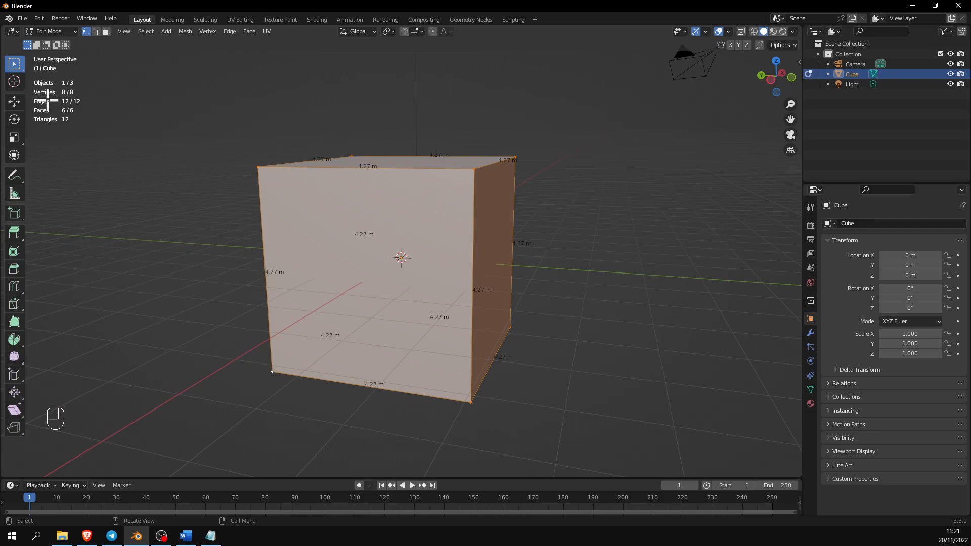
middle_click_drag(445, 178, 281, 193)
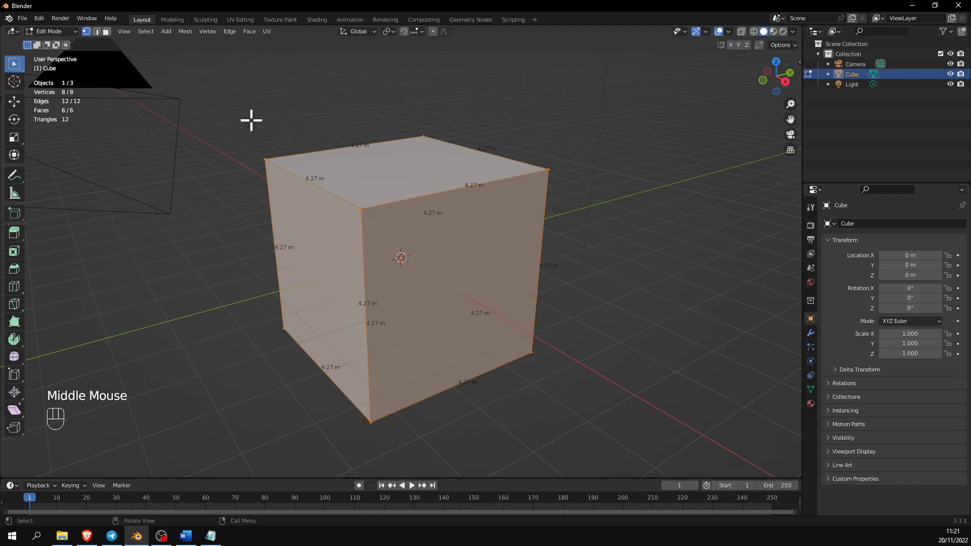
Step: Clear the vertex selection, switch to face selection and select only the cube's top face
left_click(401, 171)
key("3")
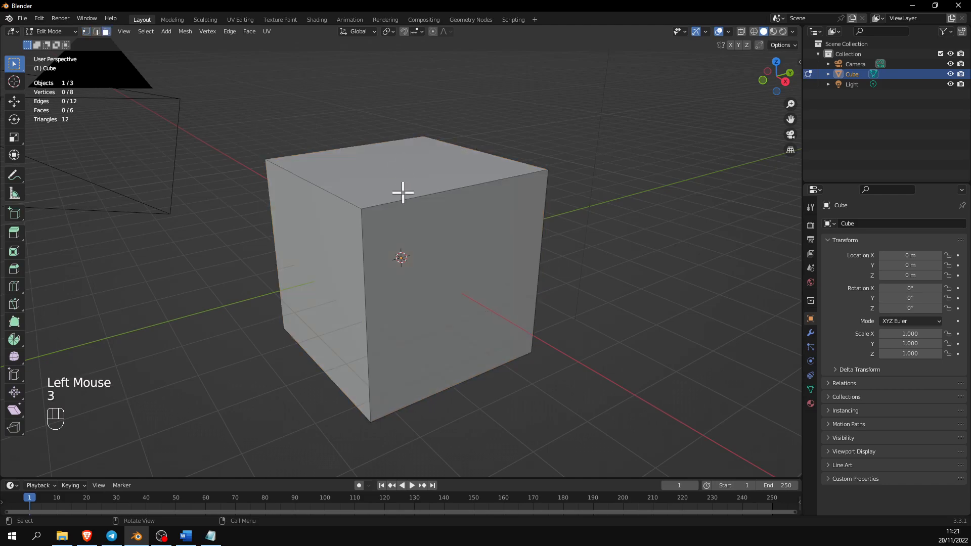
left_click(401, 170)
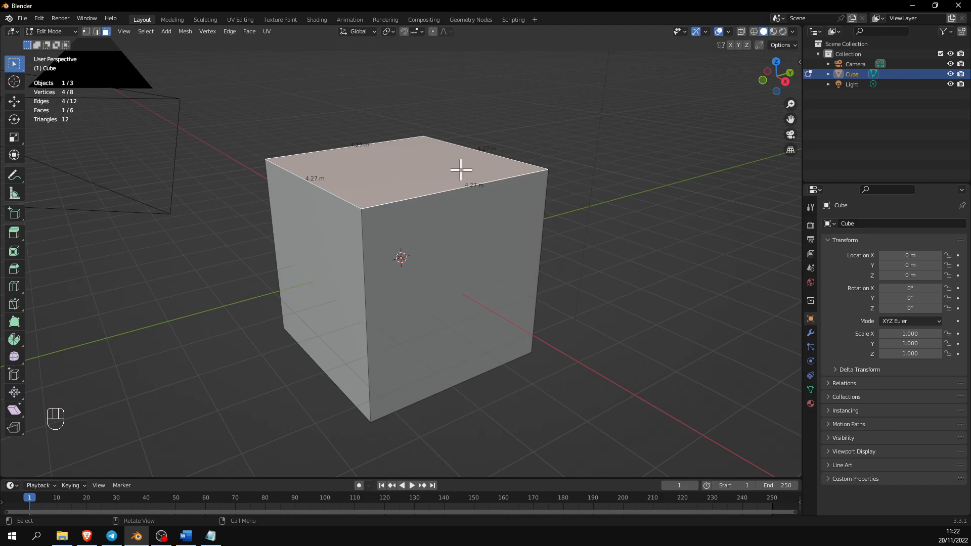
middle_click_drag(461, 170, 427, 180)
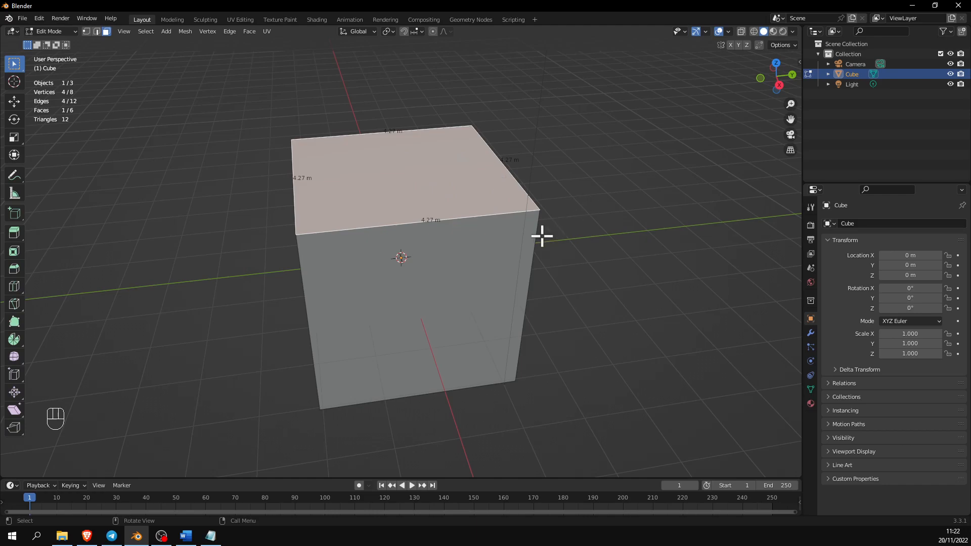
middle_click_drag(444, 208, 406, 271)
double_click(405, 271)
left_click(397, 183)
mouse_move(301, 190)
middle_mouse_down()
mouse_move(408, 180)
mouse_move(305, 178)
mouse_move(319, 197)
middle_mouse_up()
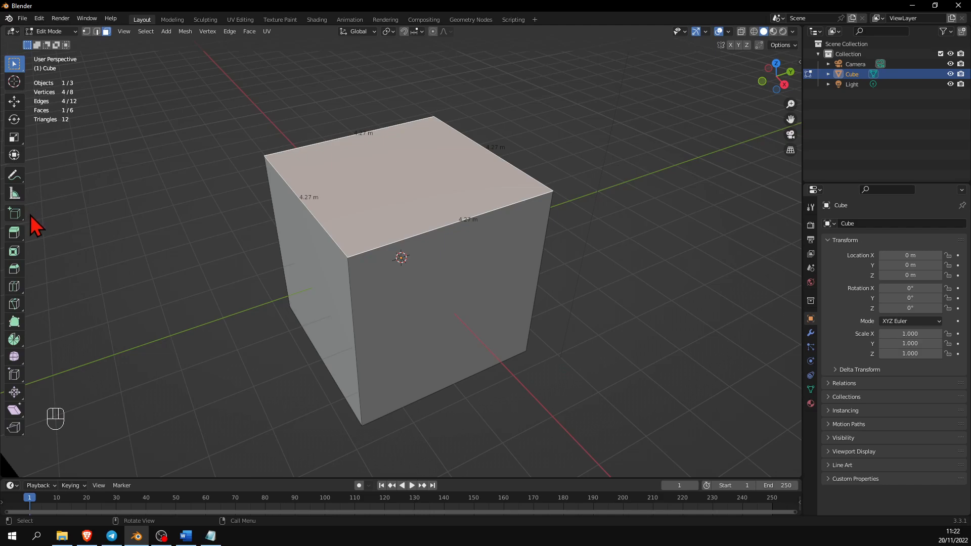
scroll(586, 169, "down", 2)
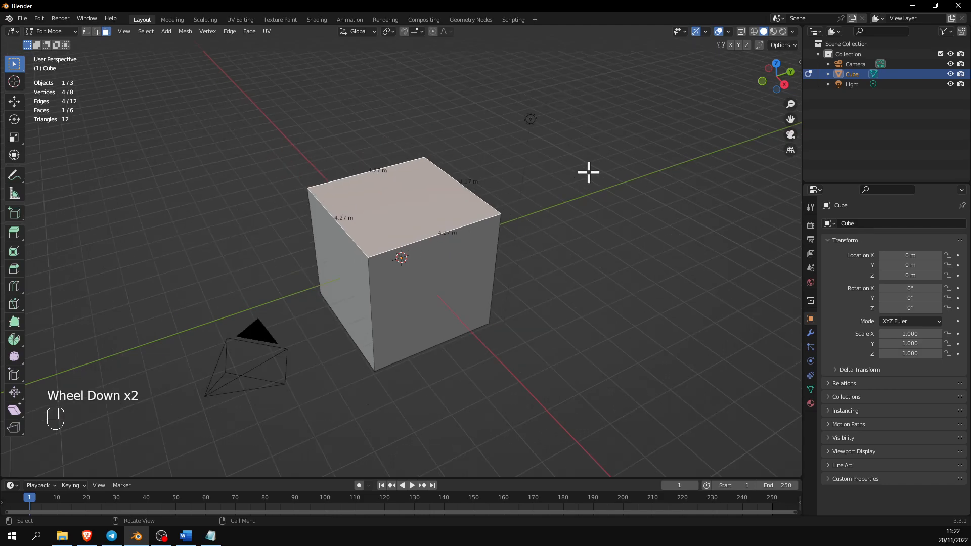